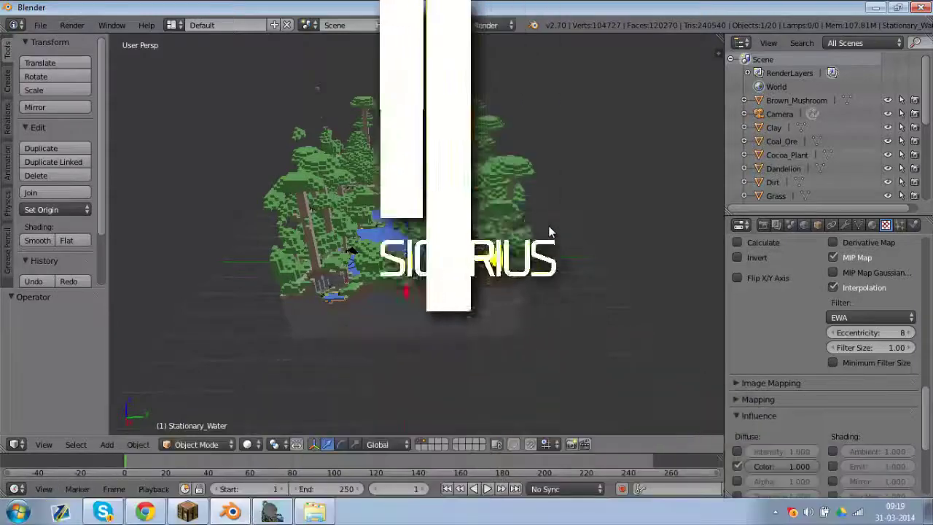
# Orbit the terrain, then open jungle.png from the Art folder in Windows Photo Viewer
pyautogui.moveTo(548, 232); pyautogui.dragTo(338, 452, button='middle')
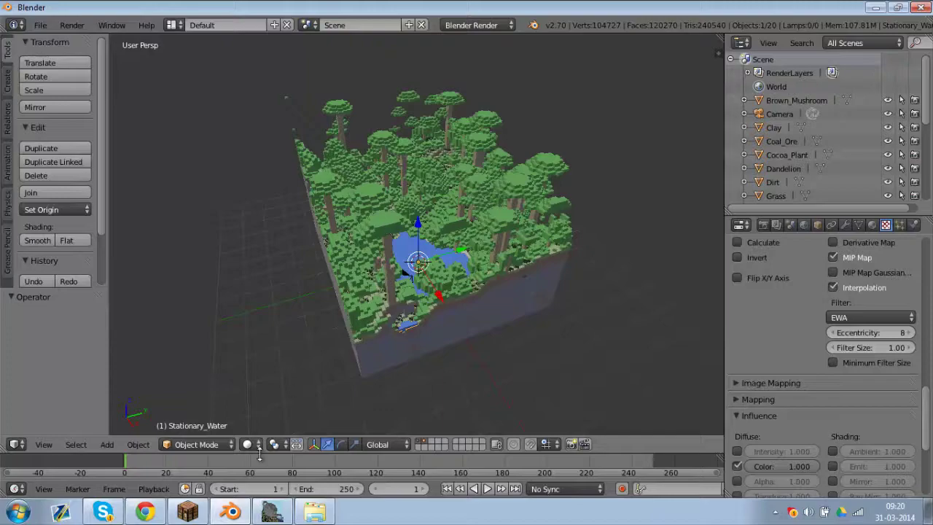
pyautogui.click(315, 514)
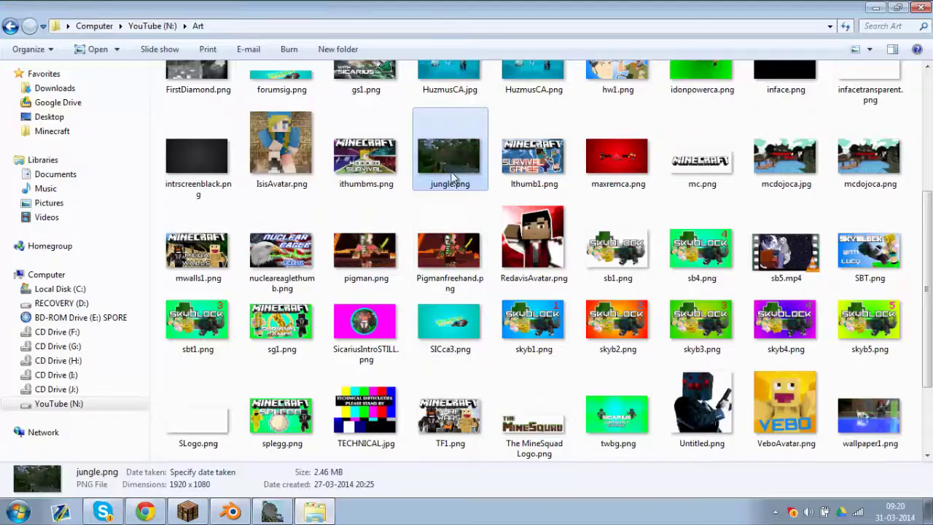
pyautogui.doubleClick(450, 149)
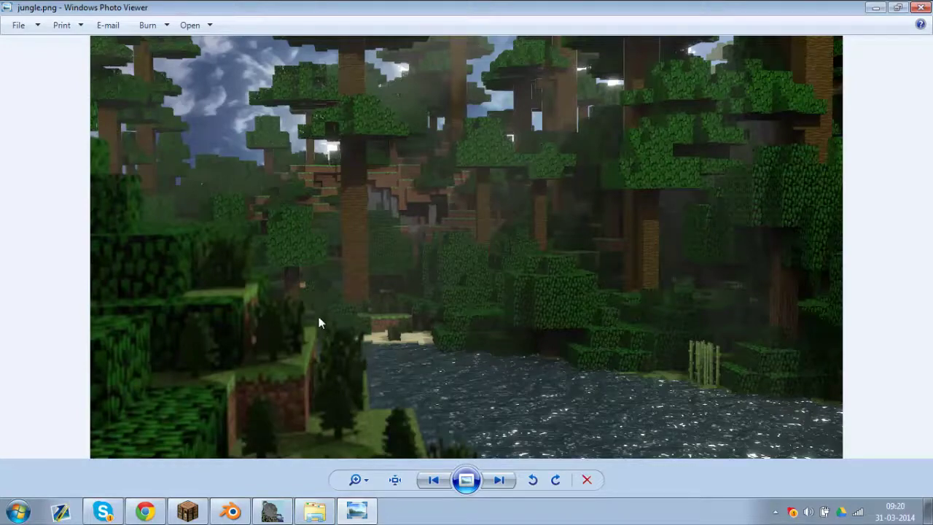
# Back in Blender, orbit around the jungle water and render the scene with F12
pyautogui.click(231, 512)
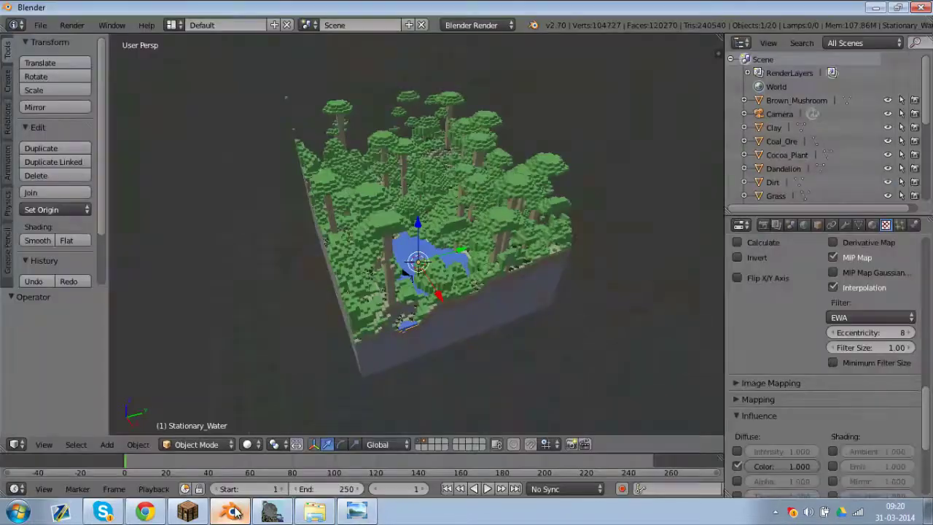
pyautogui.scroll(5, 407, 266)
pyautogui.moveTo(406, 267); pyautogui.dragTo(359, 293, button='middle')
pyautogui.scroll(-6, 359, 293)
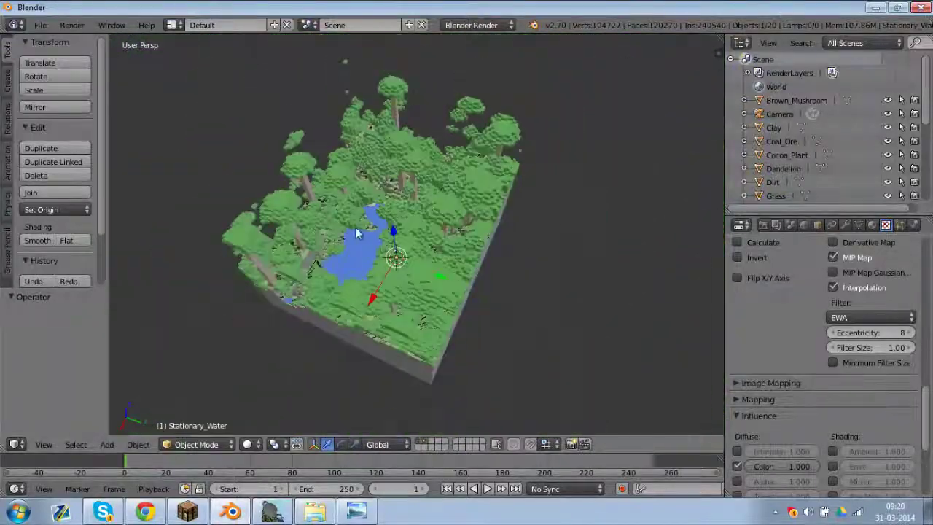
pyautogui.moveTo(316, 233)
pyautogui.mouseDown(button='middle')
pyautogui.moveTo(325, 222)
pyautogui.moveTo(318, 230)
pyautogui.moveTo(303, 220)
pyautogui.mouseUp(button='middle')
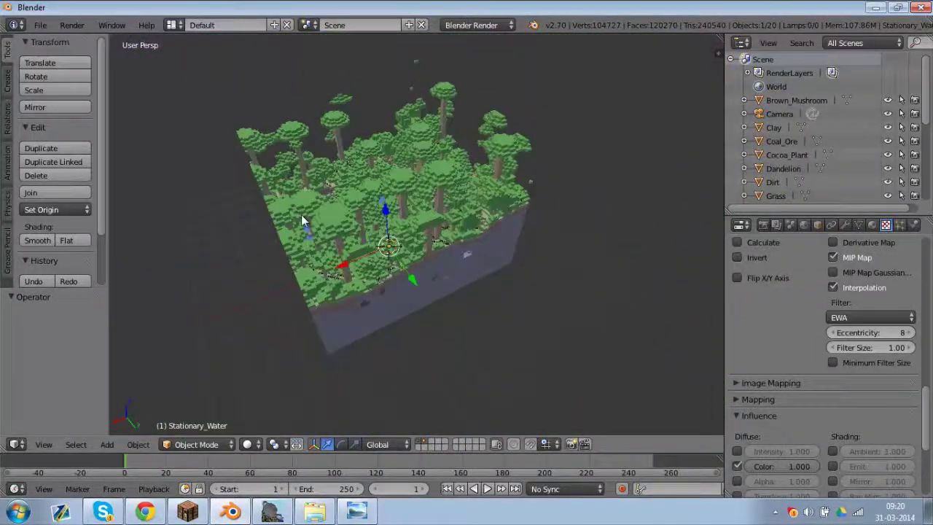
pyautogui.press('F12')
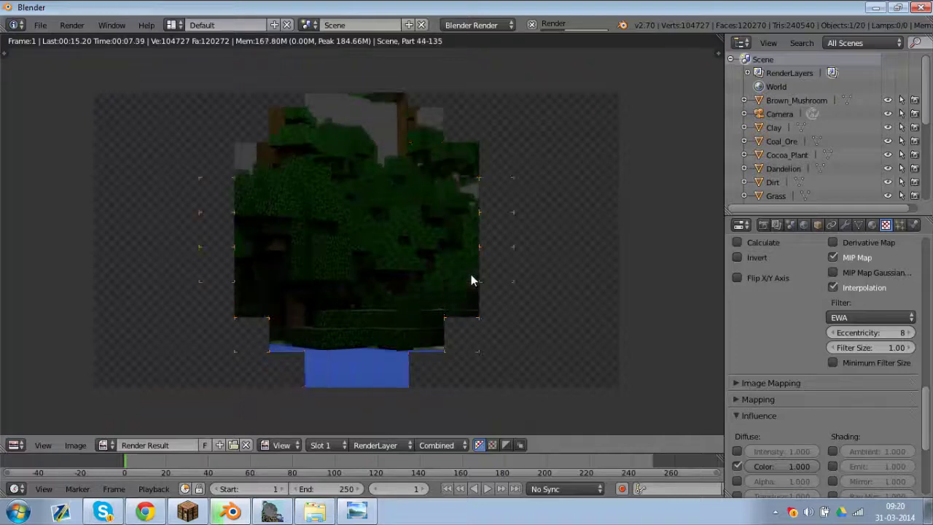
# Cancel the render and magnify the river water in the jungle.png reference
pyautogui.press('Escape')
pyautogui.click(364, 511)
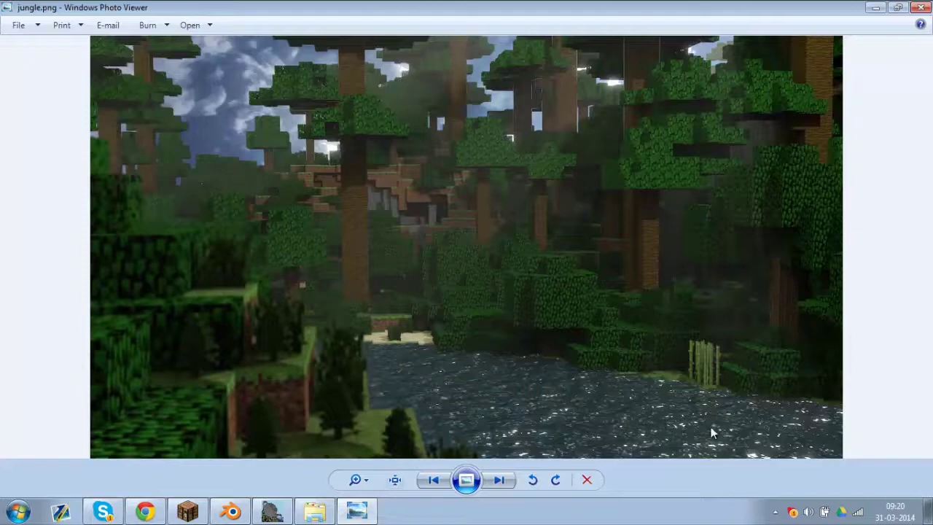
pyautogui.scroll(5, 623, 442)
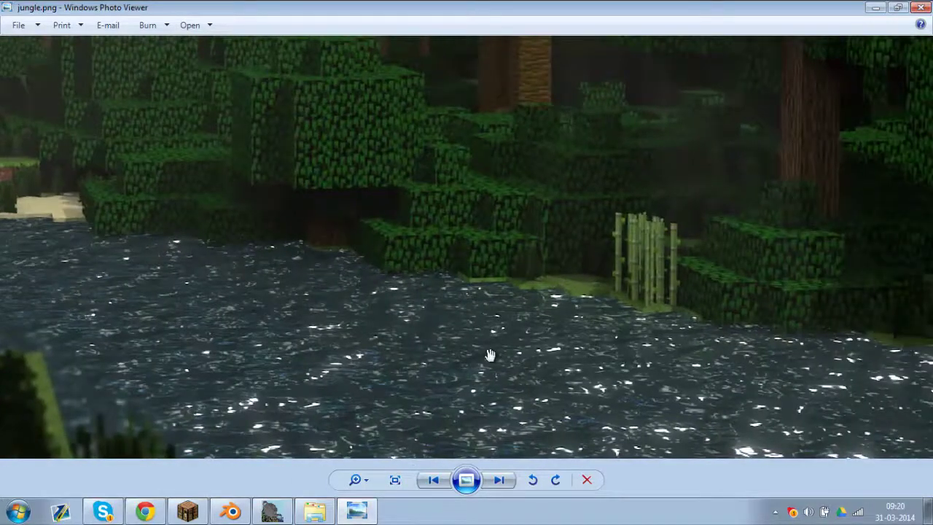
pyautogui.moveTo(411, 323); pyautogui.dragTo(455, 287)
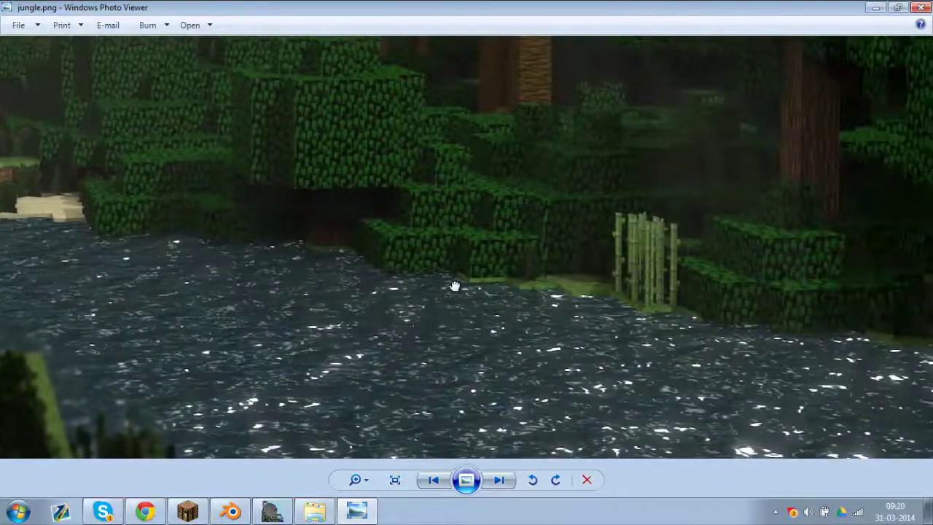
# In Blender, show only the water's layer and orbit close to the Stationary_Water planes
pyautogui.click(232, 512)
pyautogui.scroll(8, 478, 248)
pyautogui.scroll(3, 421, 266)
pyautogui.scroll(4, 411, 260)
pyautogui.scroll(-8, 411, 263)
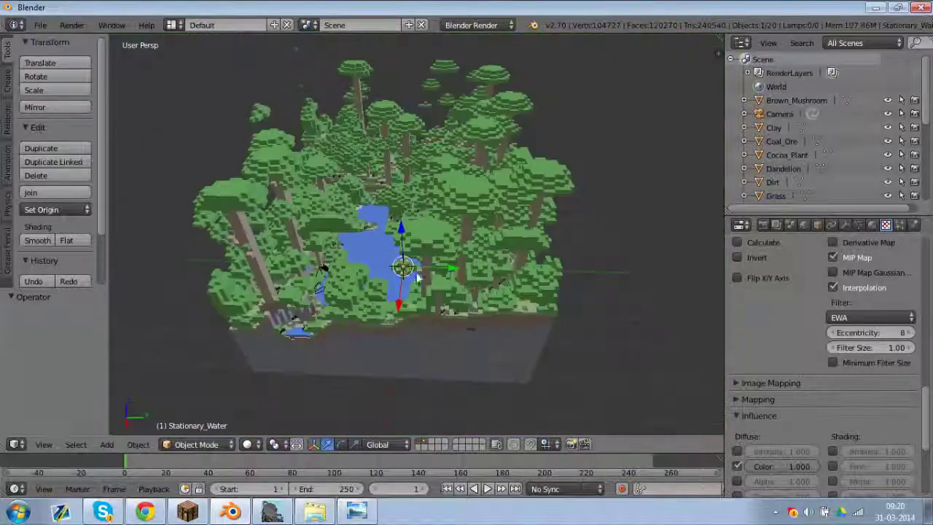
pyautogui.click(427, 444)
pyautogui.moveTo(379, 301); pyautogui.dragTo(404, 281, button='middle')
pyautogui.scroll(5, 393, 264)
pyautogui.scroll(-4, 405, 280)
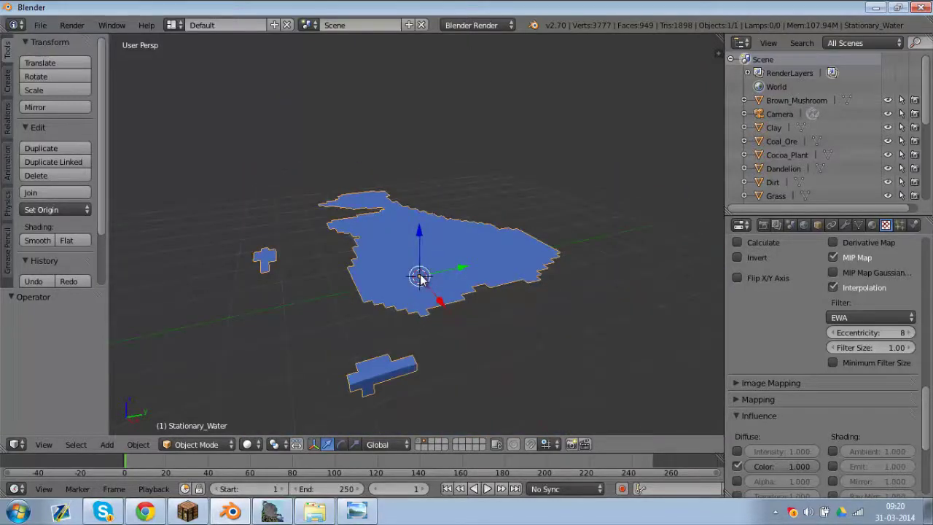
# Remove the old Stationary_Water material from the water object
pyautogui.press('m')
pyautogui.moveTo(389, 251); pyautogui.dragTo(740, 288, button='middle')
pyautogui.scroll(15, 740, 283)
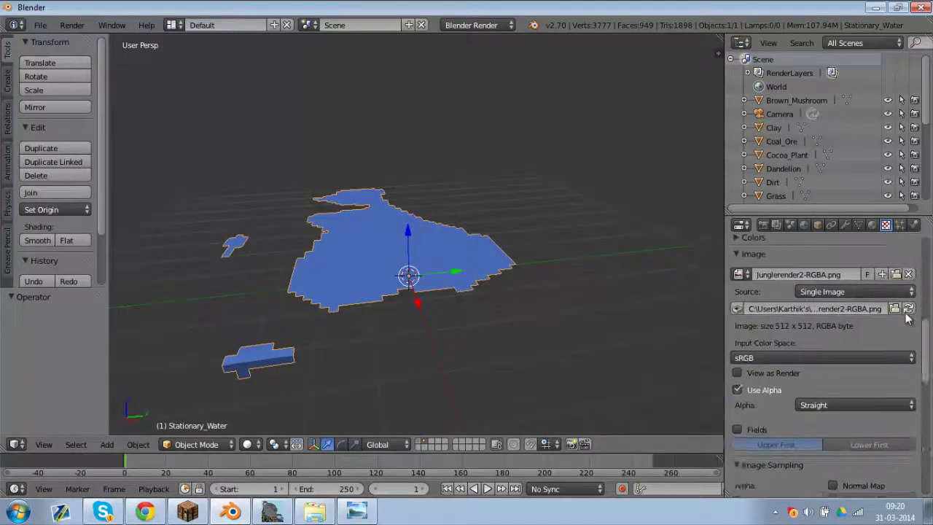
pyautogui.click(871, 226)
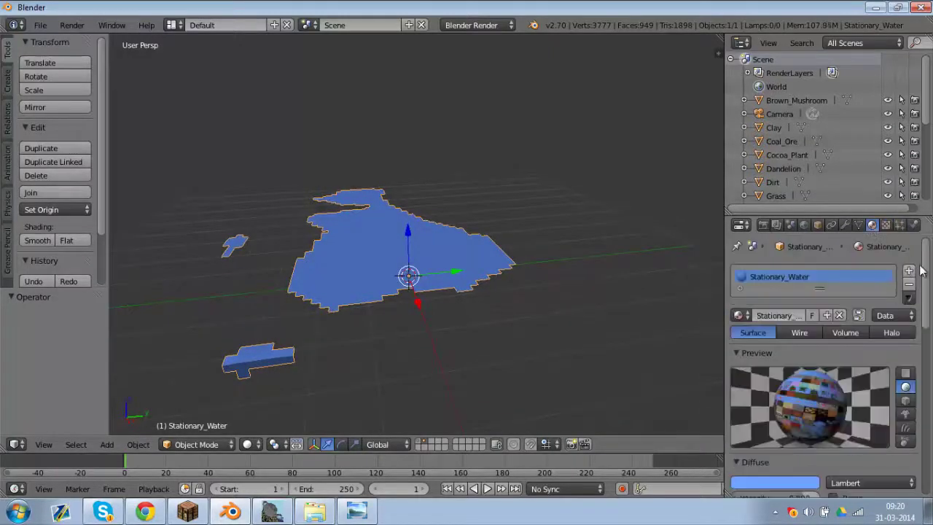
pyautogui.click(909, 284)
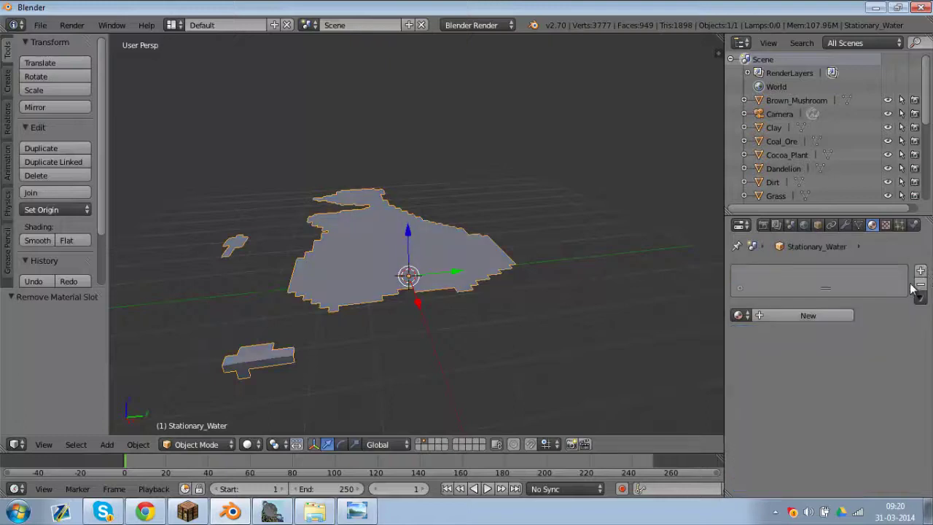
pyautogui.click(885, 225)
pyautogui.click(871, 225)
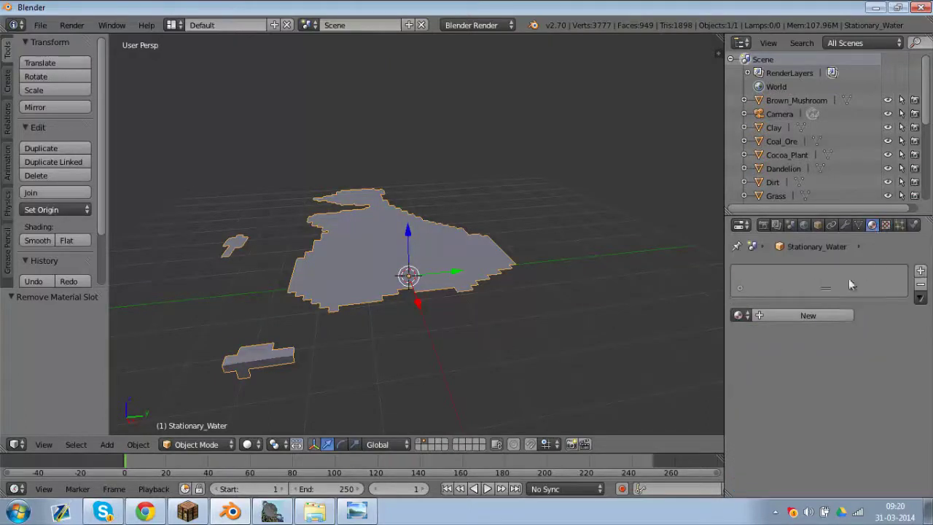
# Create a new material named Water
pyautogui.click(809, 315)
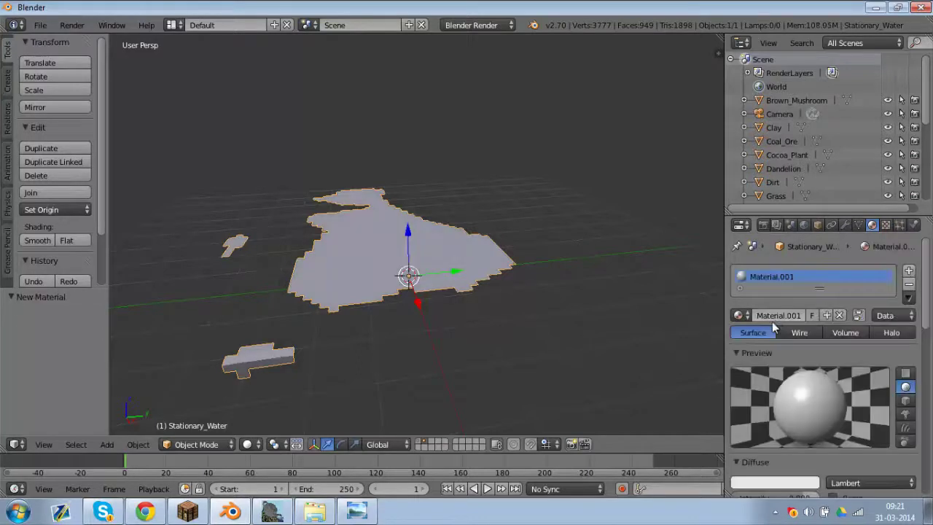
pyautogui.click(783, 315)
pyautogui.write('Water')
pyautogui.press('Return')
# Set the Water diffuse colour to light blue (R 0.270, G 0.634, B 0.800)
pyautogui.click(771, 482)
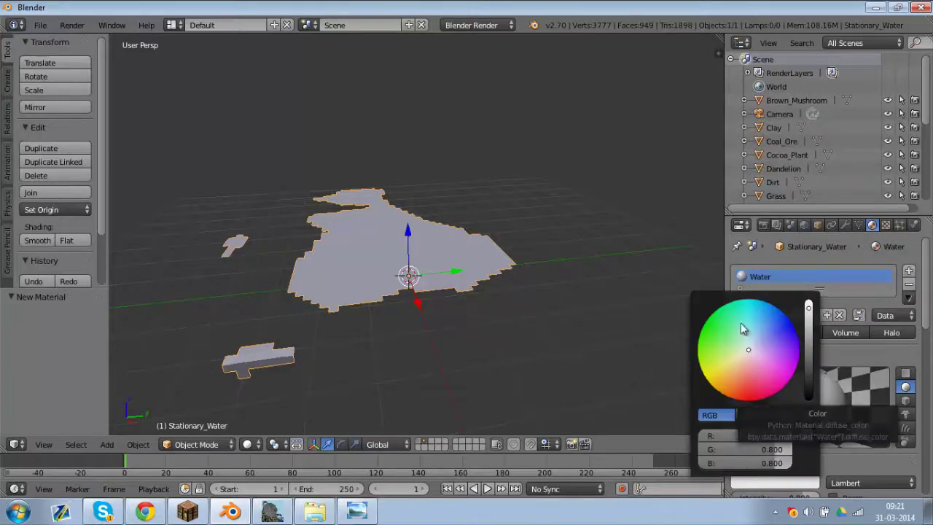
pyautogui.moveTo(752, 336); pyautogui.dragTo(760, 317)
pyautogui.scroll(-6, 927, 347)
pyautogui.scroll(-5, 928, 347)
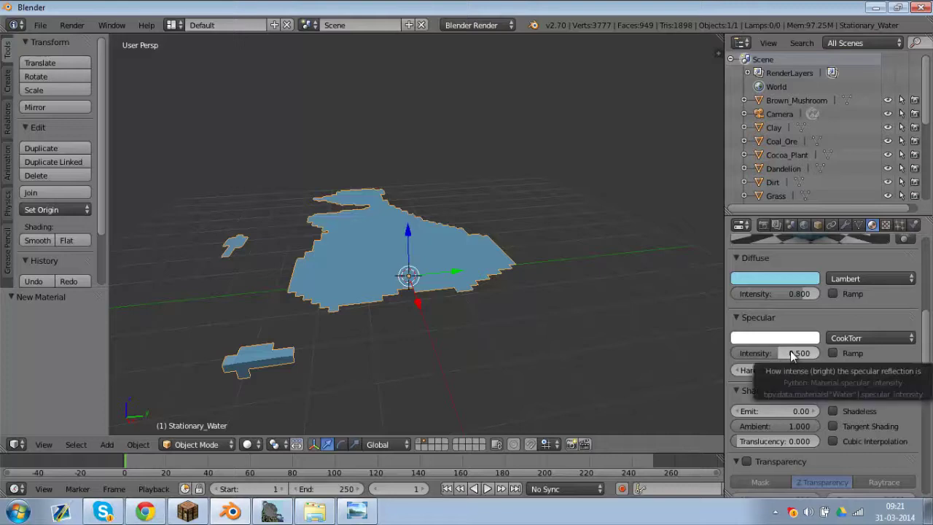
# Use the WardIso specular shader with intensity 0.8
pyautogui.click(843, 343)
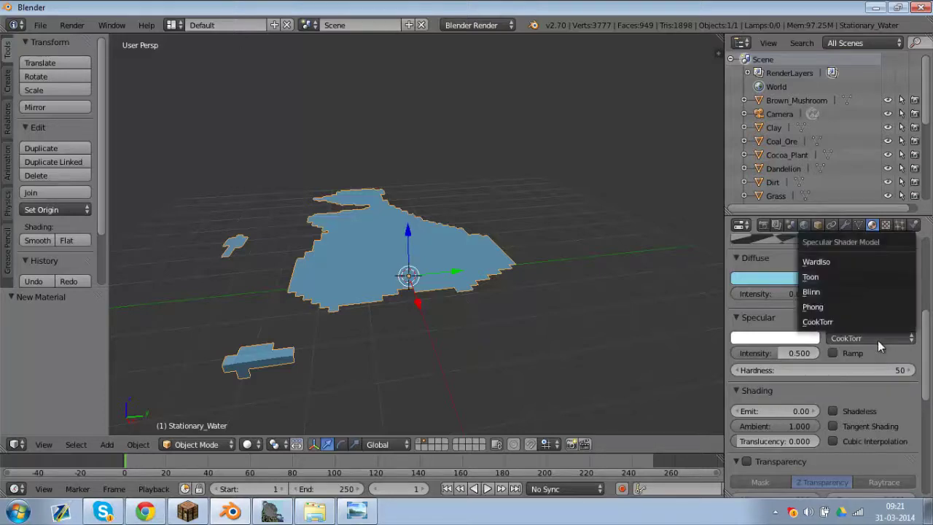
pyautogui.click(825, 265)
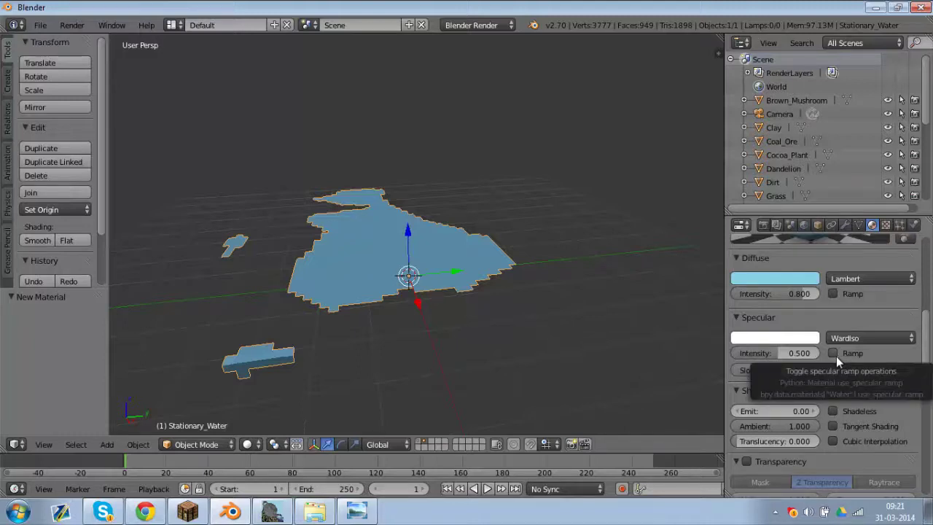
pyautogui.click(799, 353)
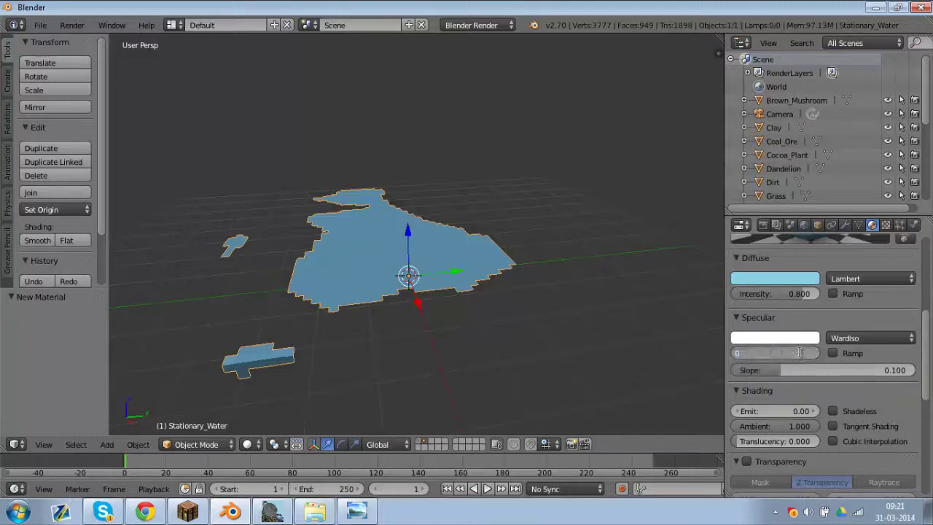
pyautogui.write('0.8')
pyautogui.press('Return')
# Collapse Diffuse, Specular and Shading, and enable raytraced transparency
pyautogui.click(755, 258)
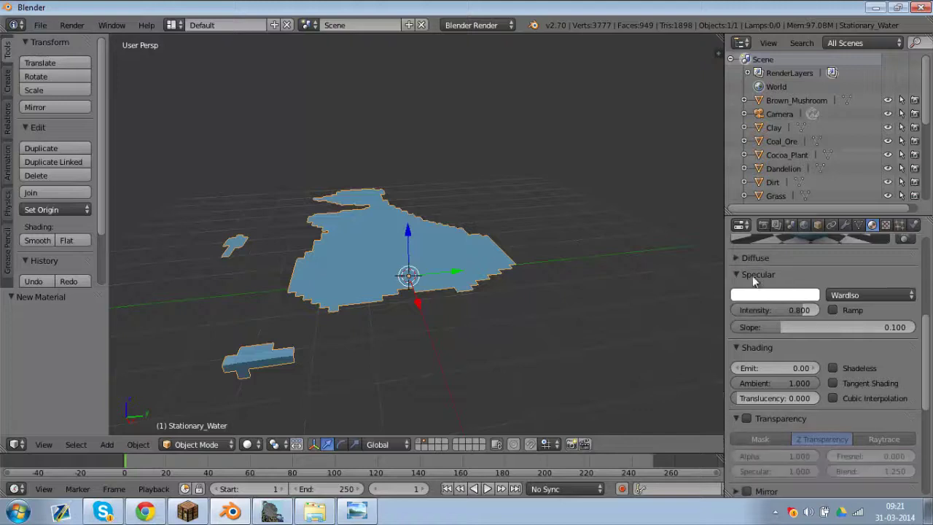
pyautogui.click(755, 275)
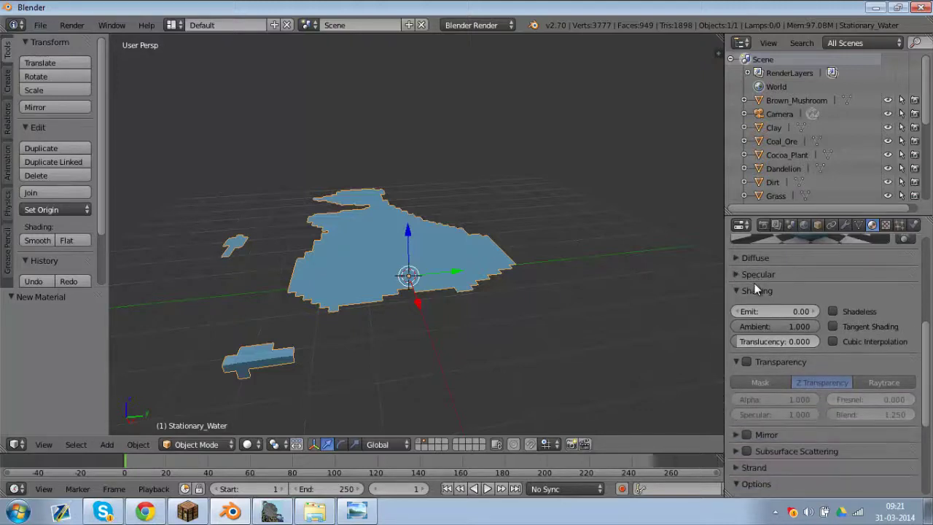
pyautogui.click(754, 290)
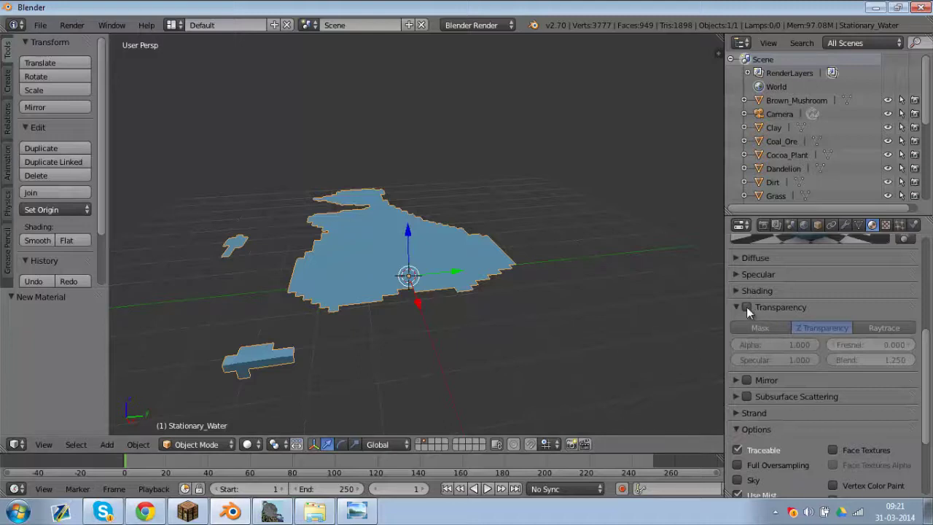
pyautogui.click(746, 307)
pyautogui.click(873, 328)
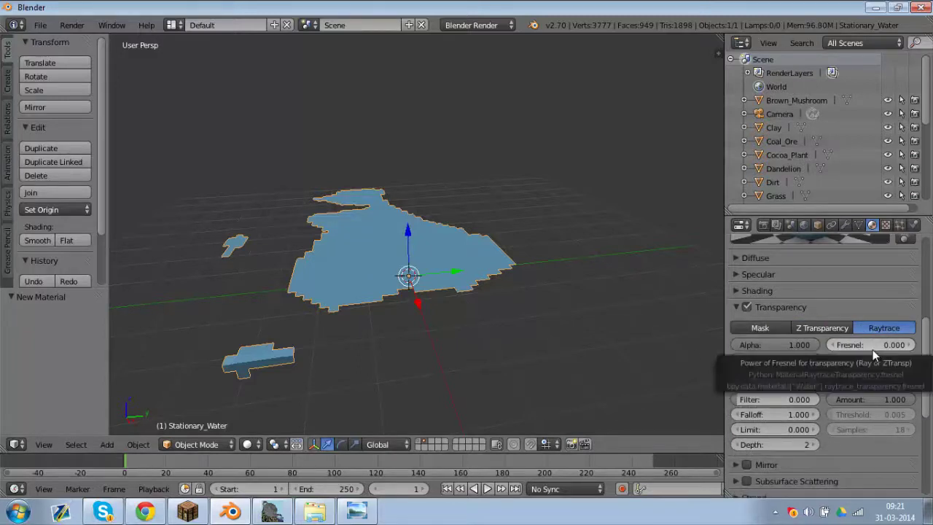
# Set the transparency Alpha to 0.2 and IOR to 1.3
pyautogui.click(798, 345)
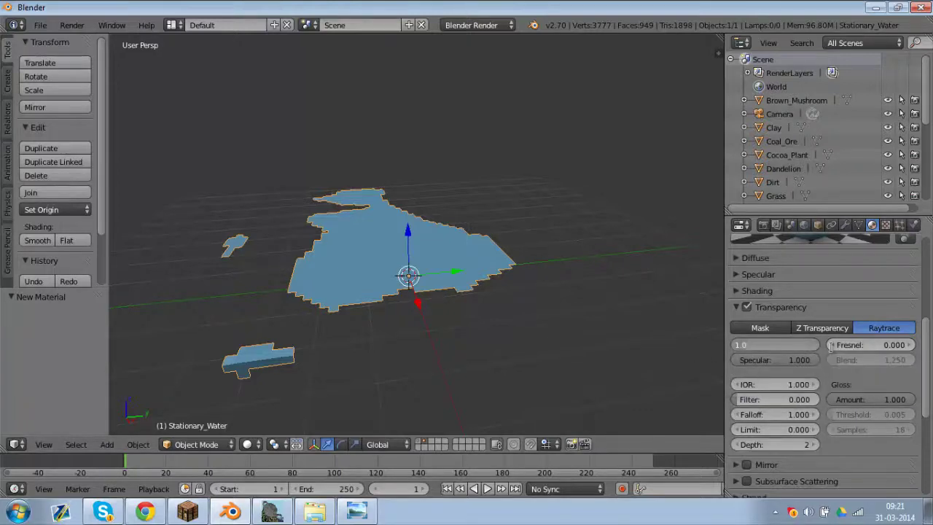
pyautogui.write('0.2')
pyautogui.press('Return')
pyautogui.scroll(5, 832, 347)
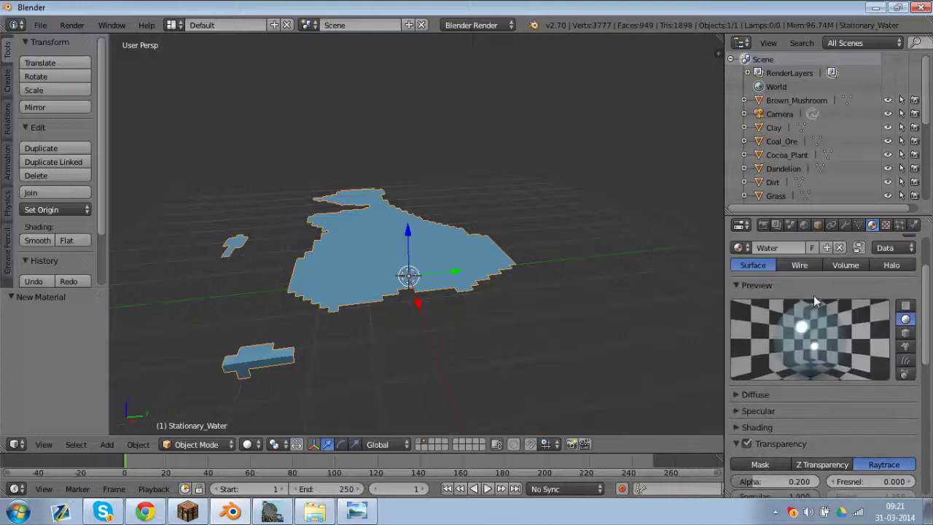
pyautogui.scroll(-3, 923, 305)
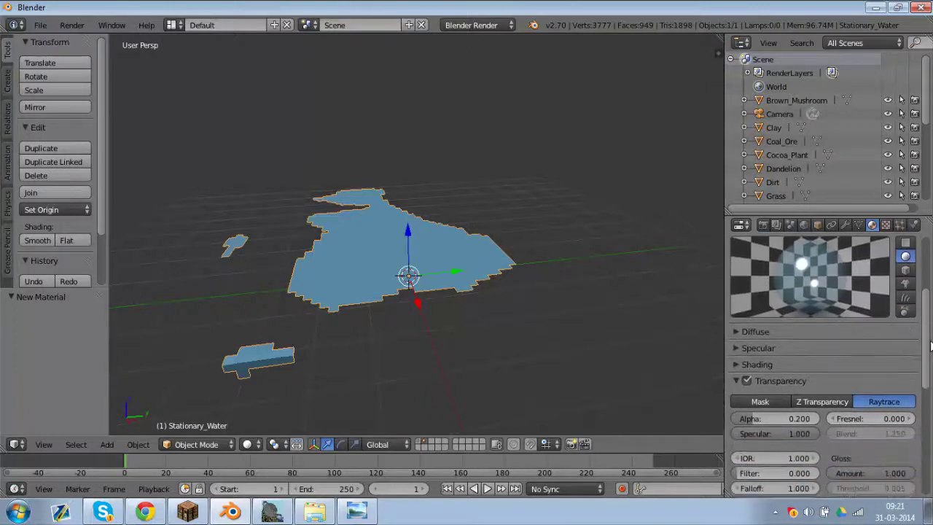
pyautogui.click(796, 428)
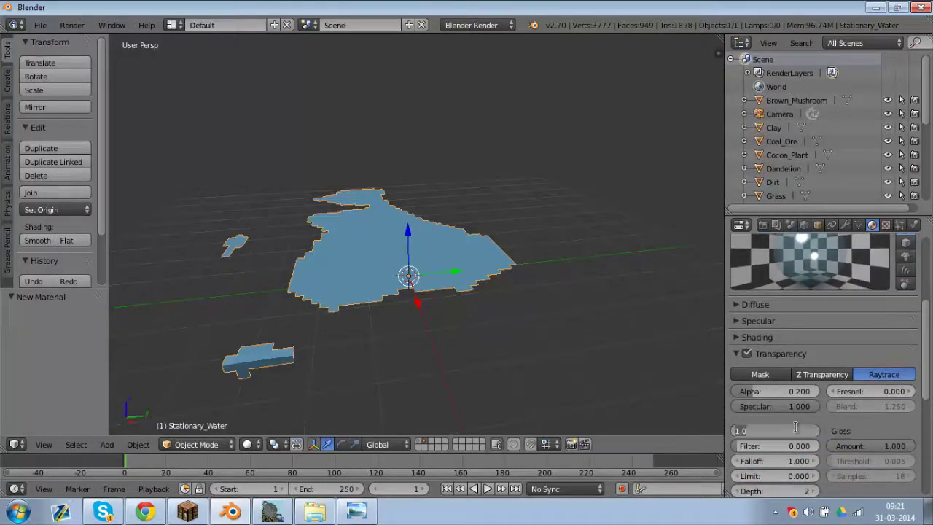
pyautogui.write('1.33')
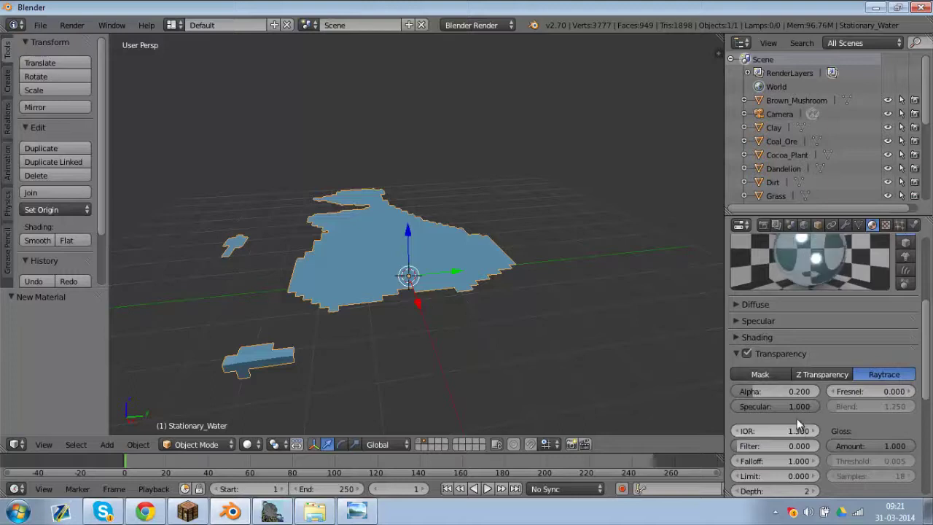
pyautogui.press('Return')
pyautogui.scroll(1, 809, 328)
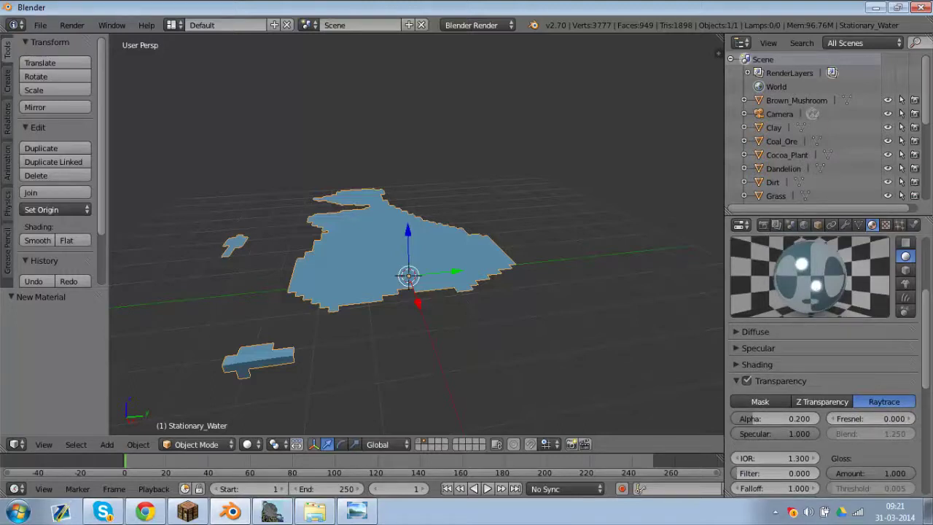
pyautogui.scroll(-1, 929, 313)
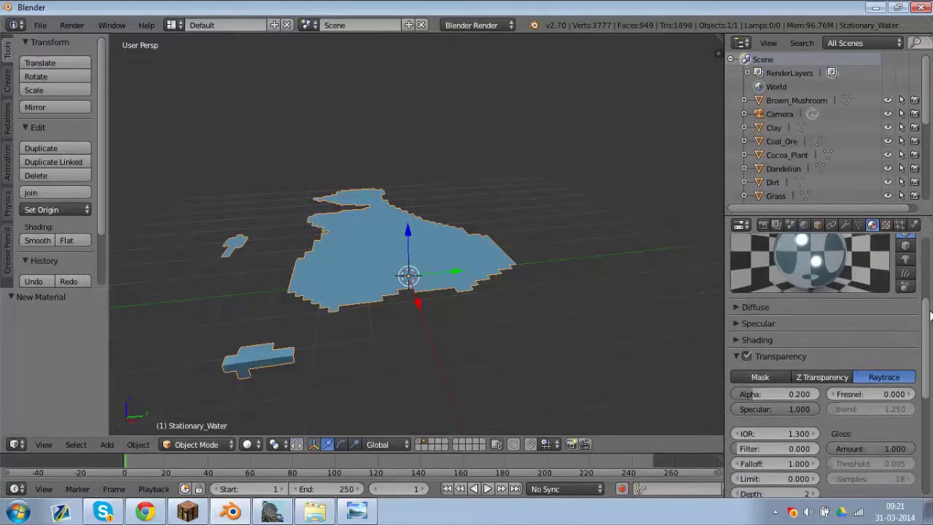
pyautogui.scroll(3, 875, 324)
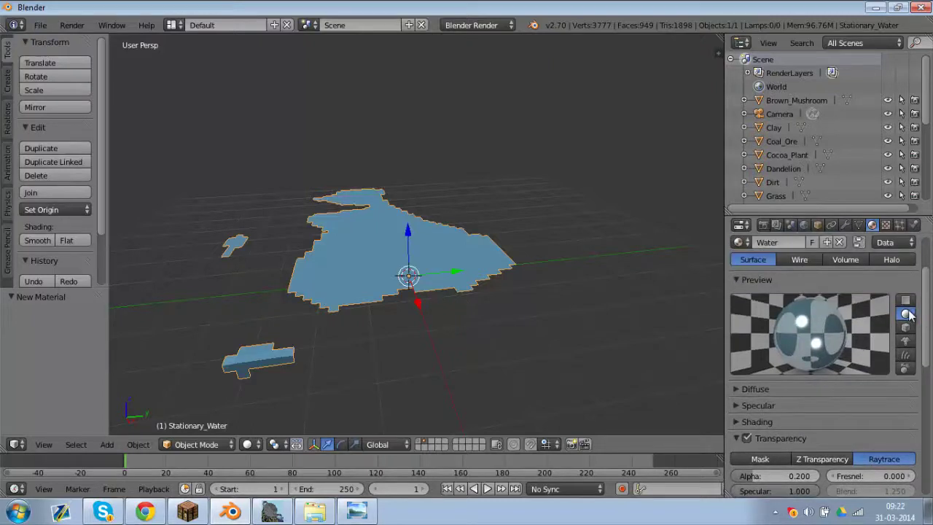
# Preview the Water material on the plane, sphere, monkey and cube shapes
pyautogui.click(905, 301)
pyautogui.click(906, 314)
pyautogui.click(906, 340)
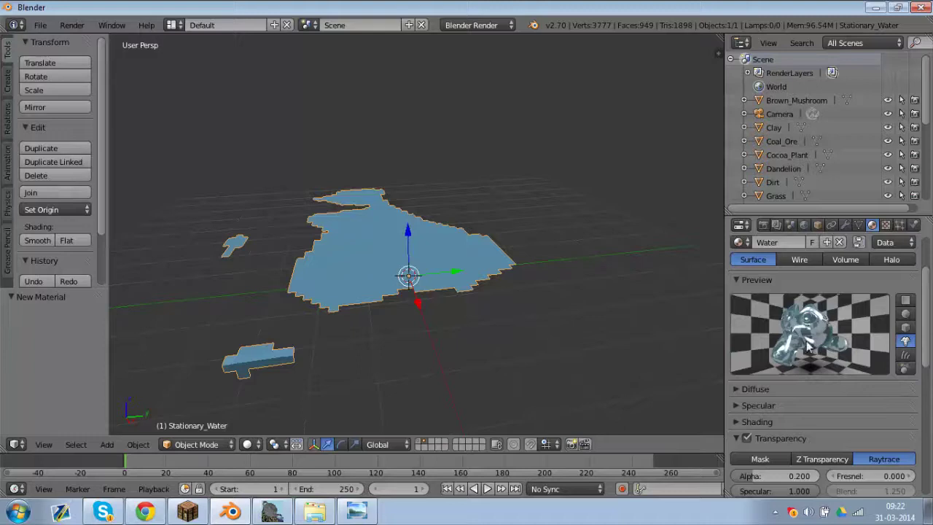
pyautogui.click(905, 328)
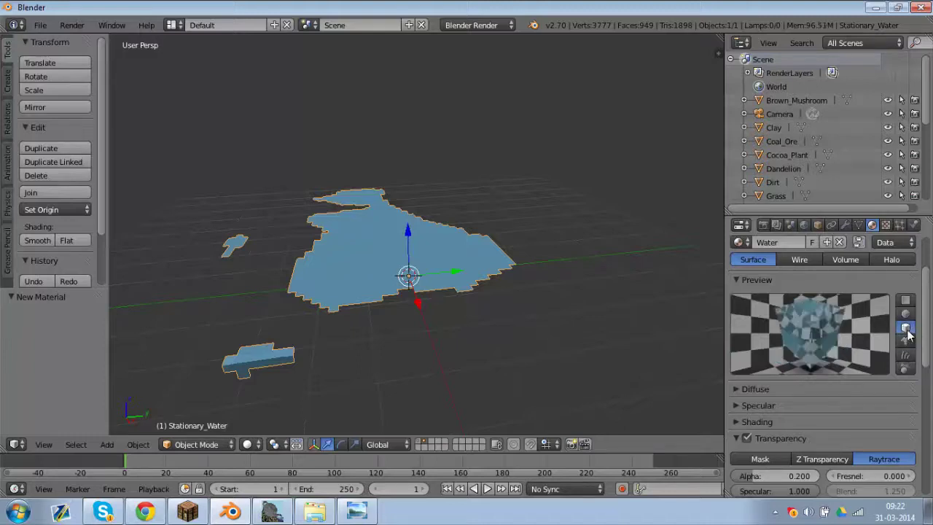
pyautogui.moveTo(927, 325); pyautogui.dragTo(928, 417)
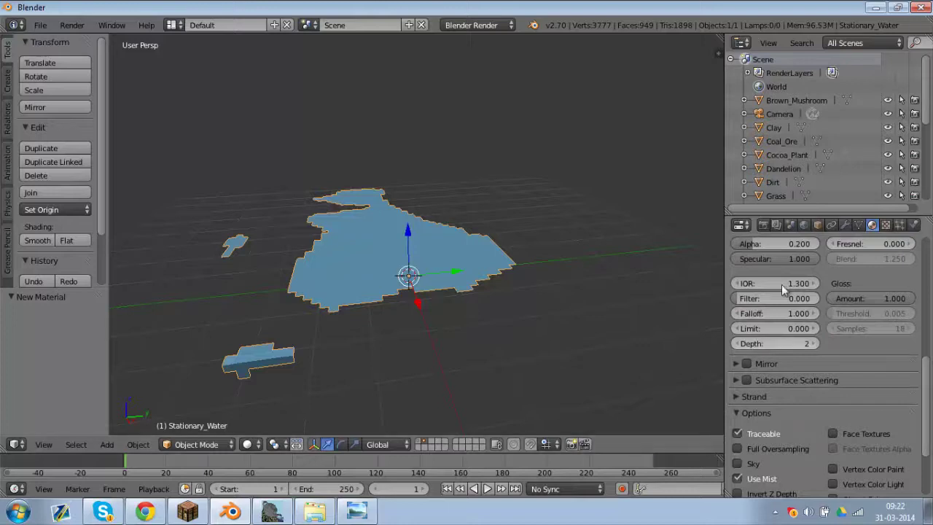
pyautogui.scroll(1, 776, 288)
pyautogui.scroll(1, 768, 277)
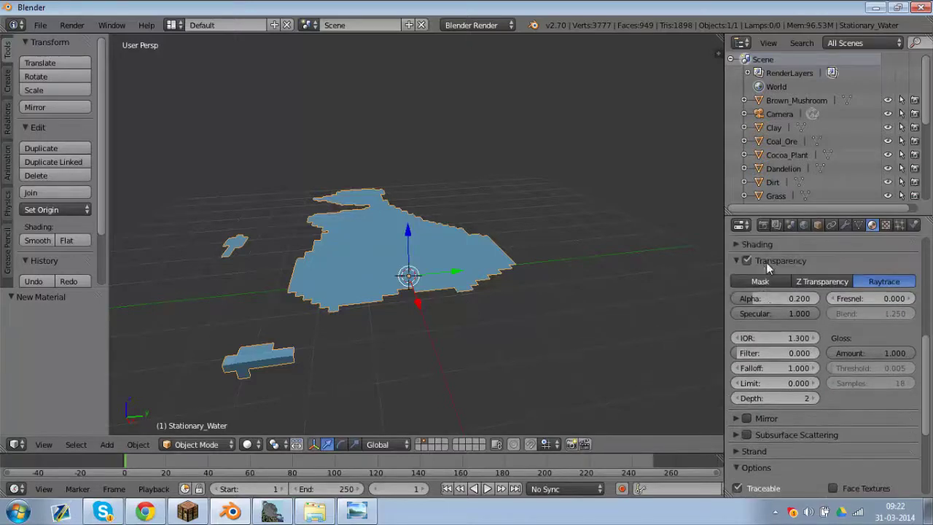
# Enable Mirror at 0.7 reflectivity with a light-blue mirror colour (R 0.364, G 0.650, B 1.000)
pyautogui.click(736, 263)
pyautogui.click(737, 277)
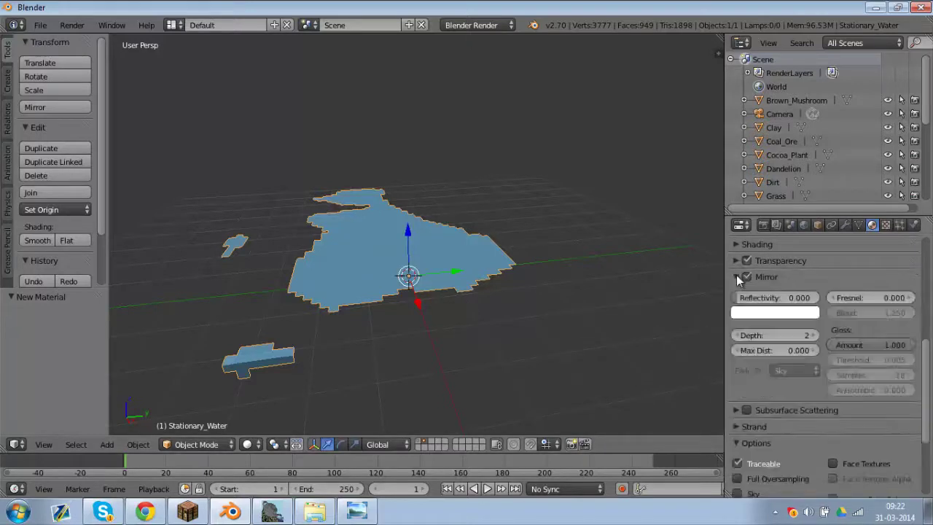
pyautogui.click(770, 299)
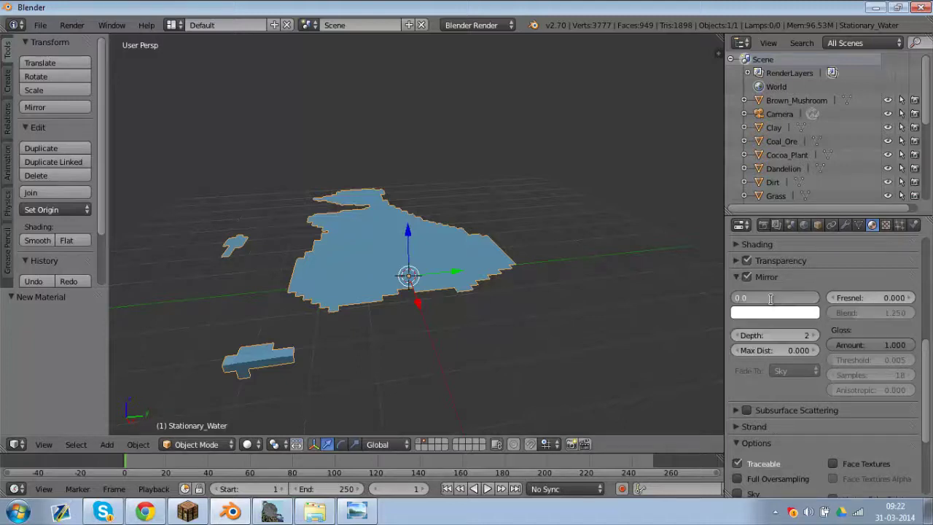
pyautogui.write('0.7')
pyautogui.press('Return')
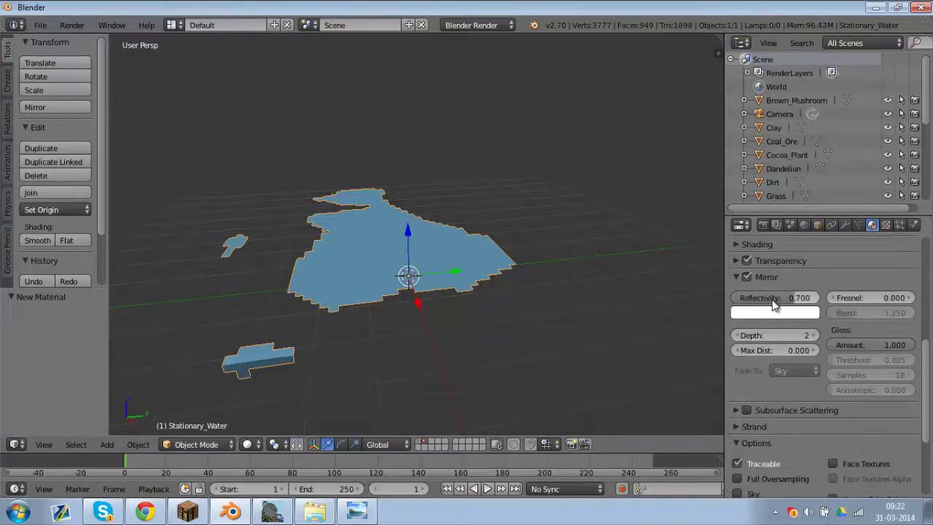
pyautogui.click(774, 312)
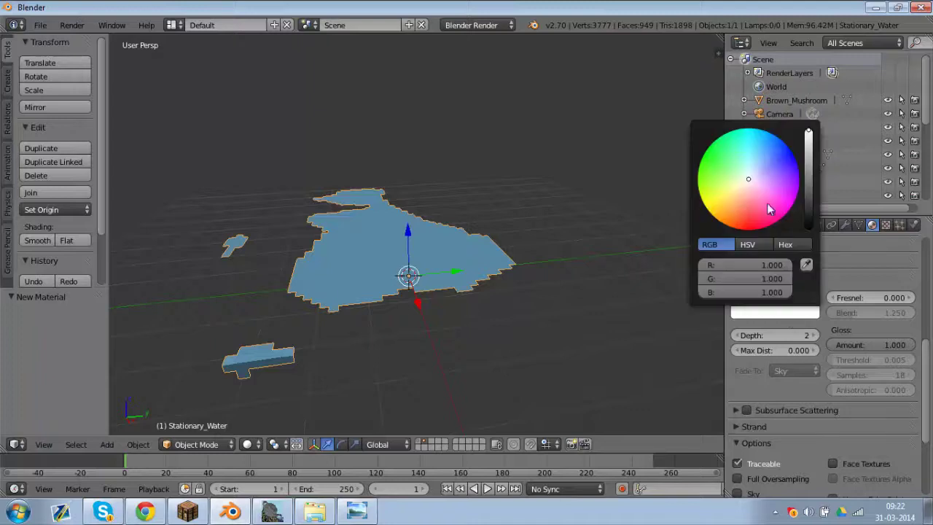
pyautogui.moveTo(755, 167); pyautogui.dragTo(765, 155)
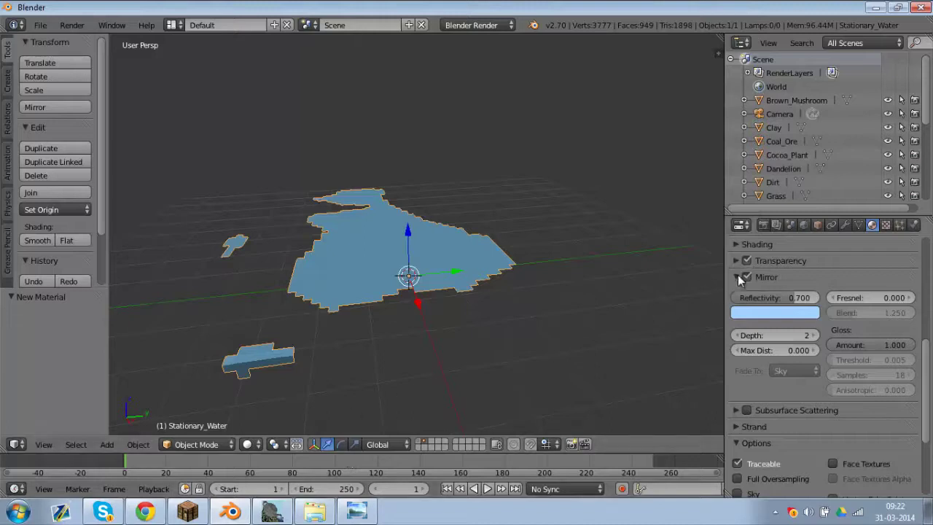
pyautogui.click(737, 277)
# Untick Receive in the Water material's Shadow settings and scroll back up to the preview
pyautogui.click(739, 325)
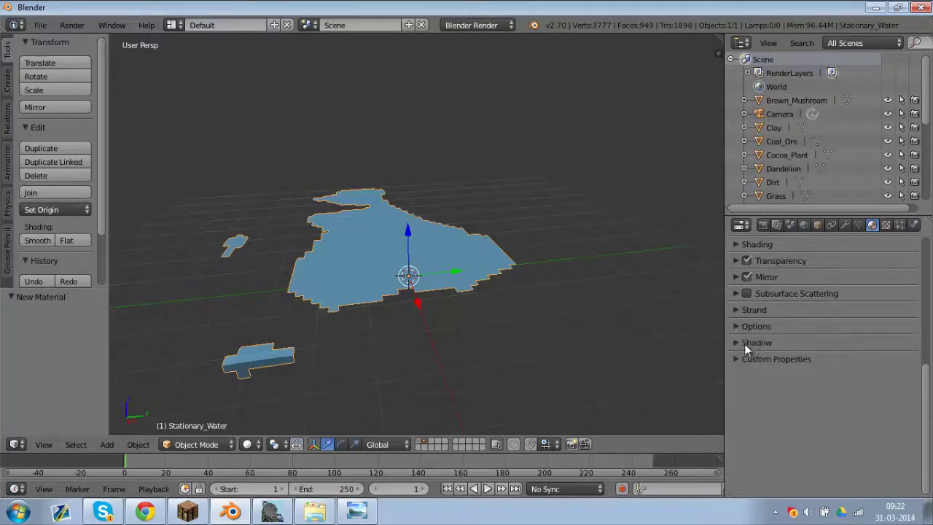
pyautogui.click(742, 343)
pyautogui.click(736, 362)
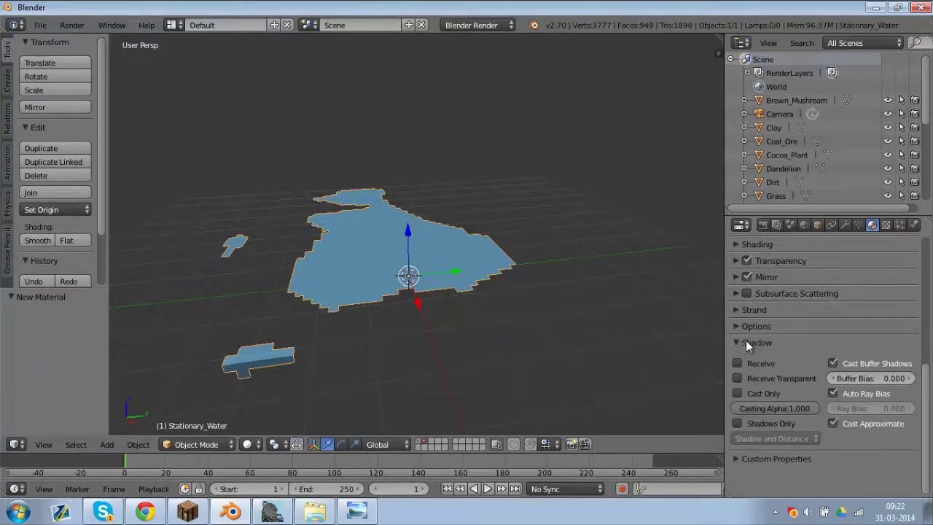
pyautogui.click(746, 343)
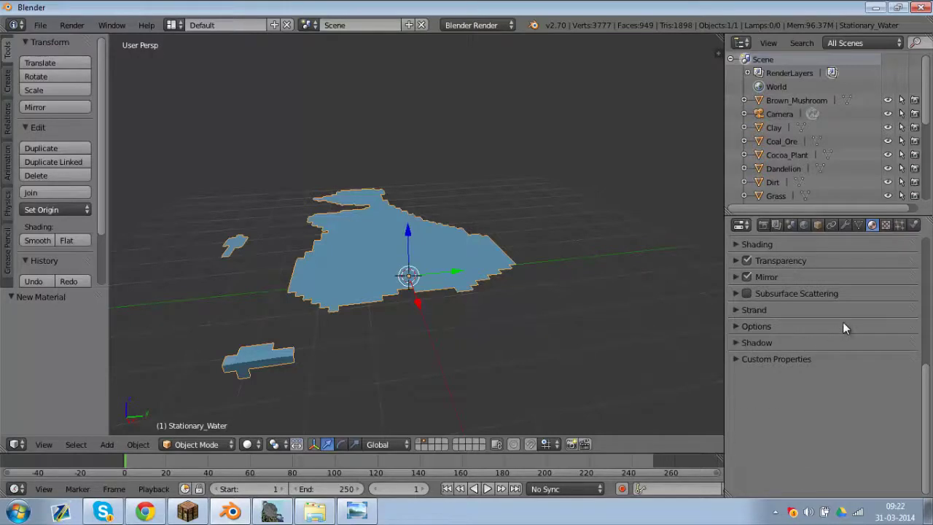
pyautogui.scroll(8, 845, 328)
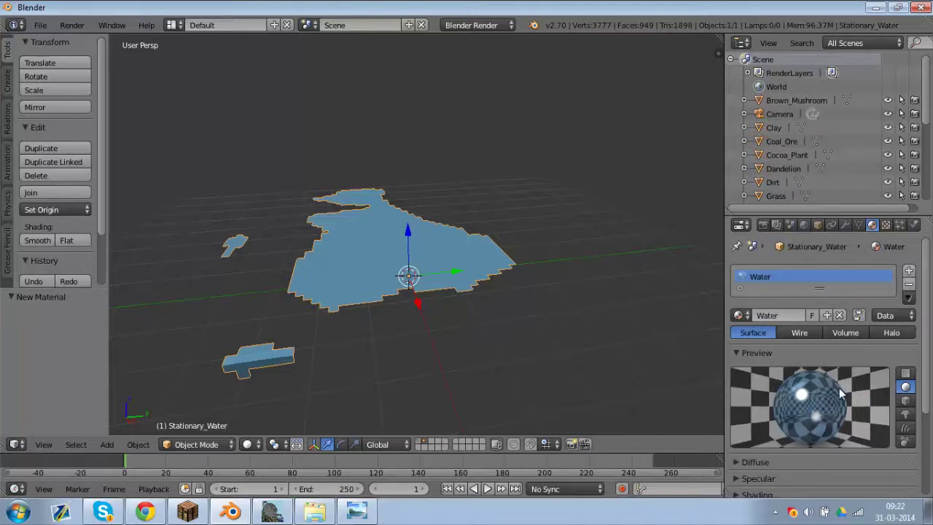
# Show the whole jungle scene, start an F12 render, then cancel it partway
pyautogui.click(421, 440)
pyautogui.press('F12')
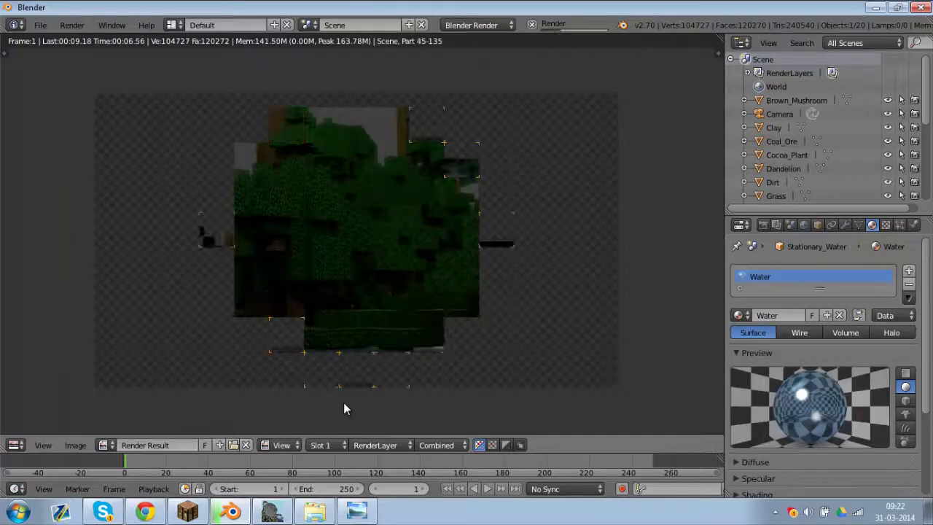
pyautogui.scroll(2, 381, 358)
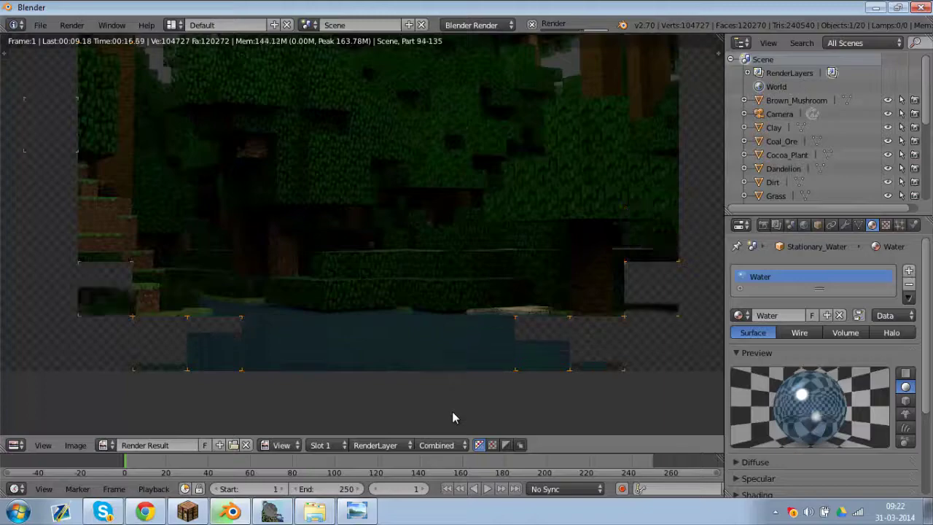
pyautogui.press('Escape')
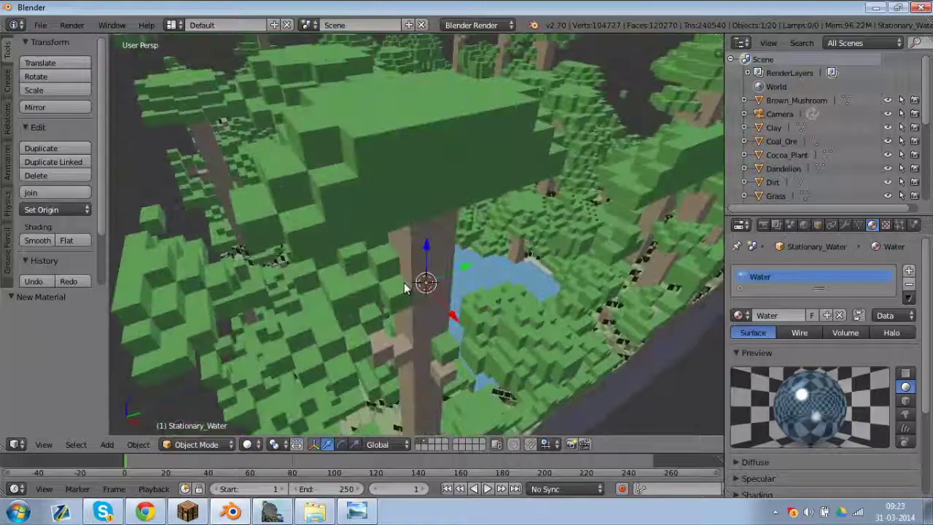
# Add a new texture of type Clouds to the Water material
pyautogui.click(886, 226)
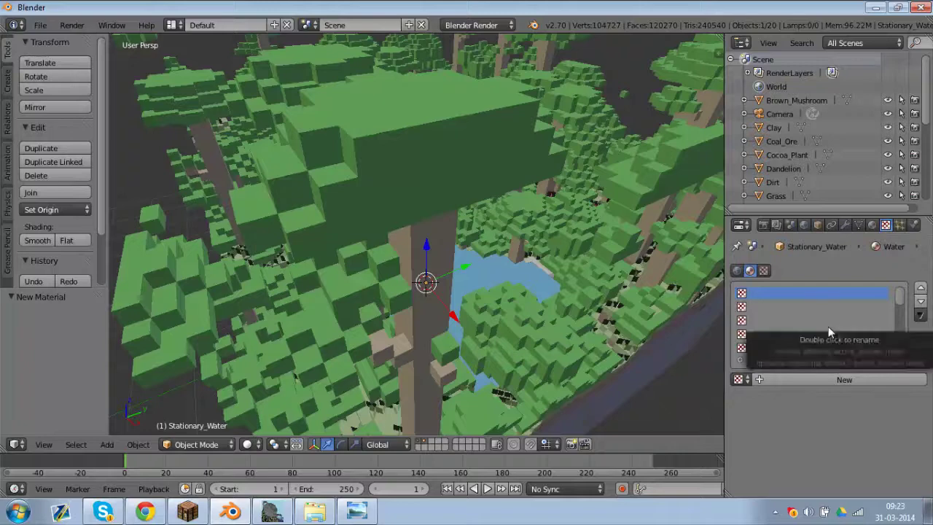
pyautogui.click(828, 380)
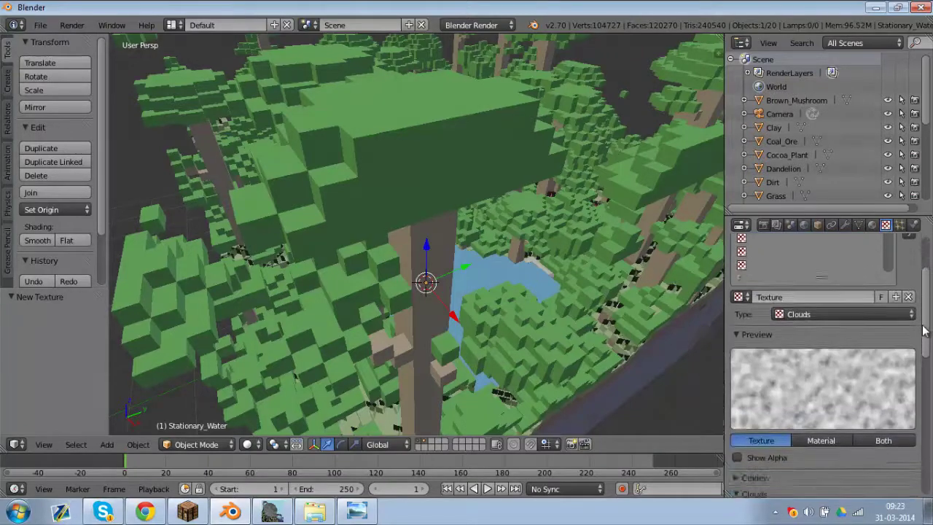
pyautogui.scroll(-3, 921, 330)
pyautogui.click(812, 256)
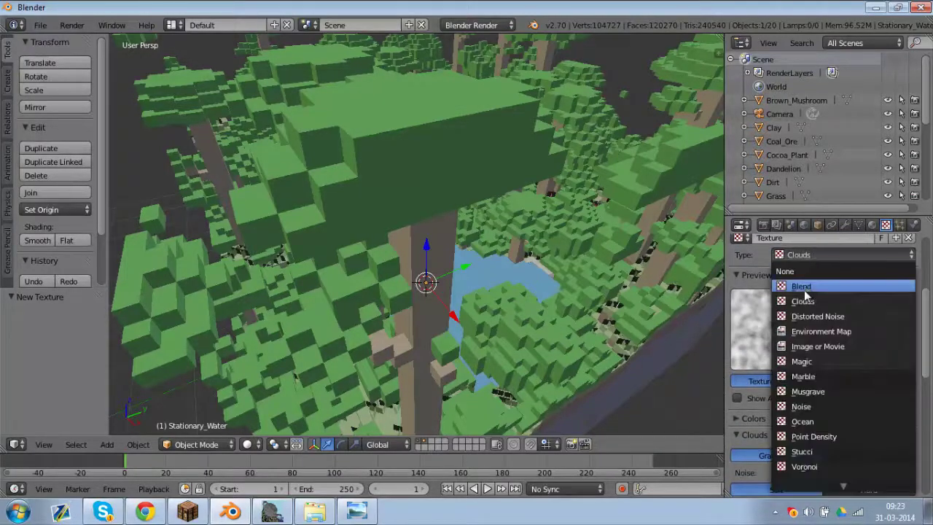
pyautogui.click(803, 301)
# Lower the Clouds noise size from 0.25 to 0.10
pyautogui.scroll(-3, 829, 393)
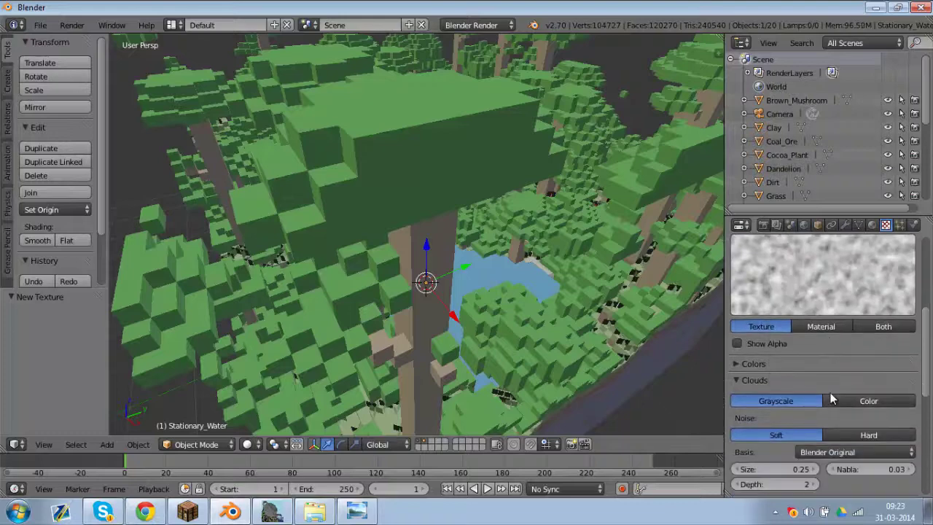
pyautogui.scroll(-6, 815, 364)
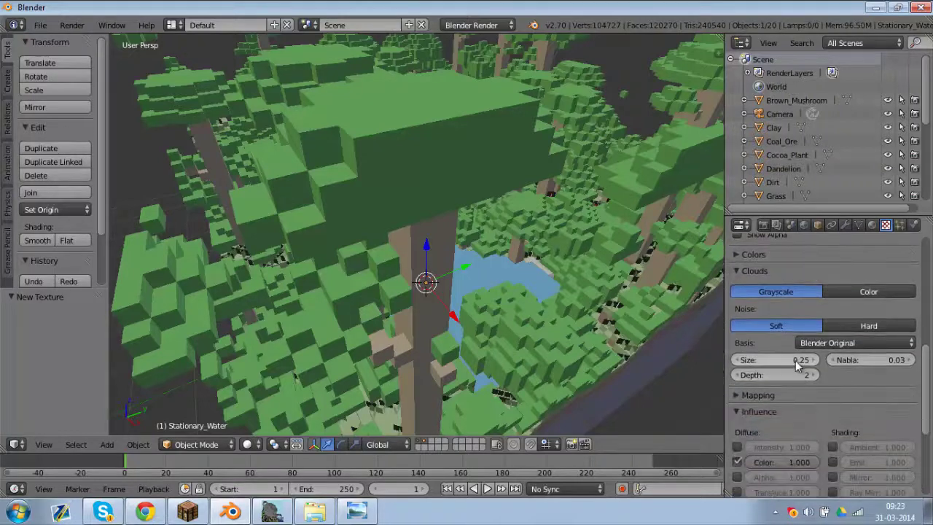
pyautogui.click(796, 360)
pyautogui.scroll(8, 790, 343)
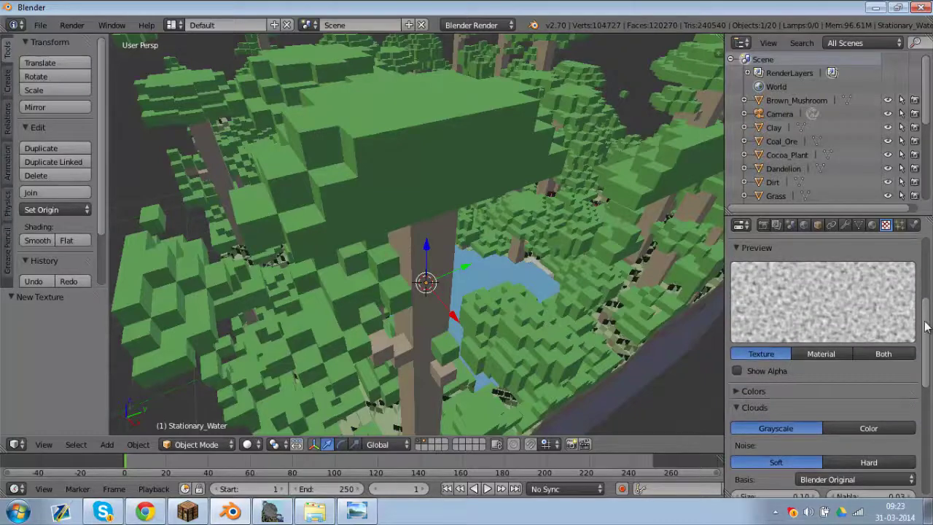
pyautogui.moveTo(925, 325); pyautogui.dragTo(920, 414)
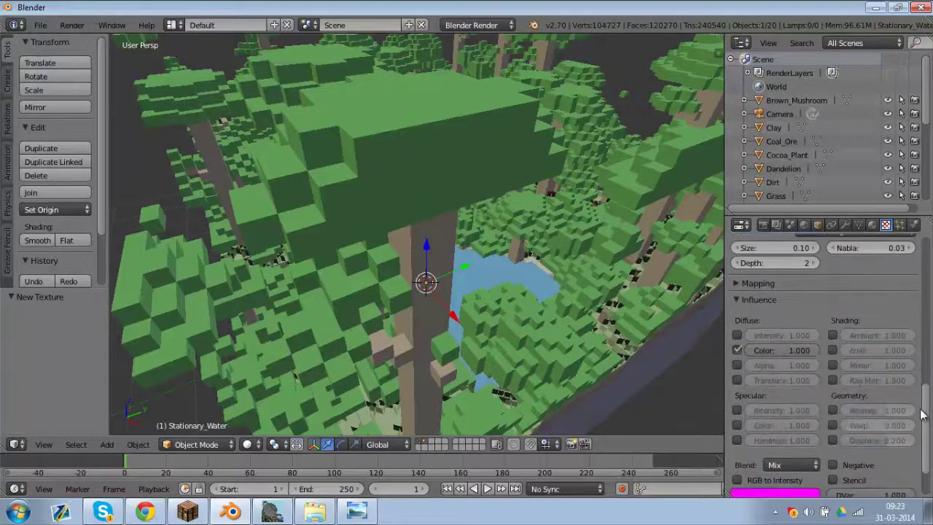
# Set the Clouds texture mapping coordinates to Global
pyautogui.scroll(4, 808, 357)
pyautogui.click(780, 364)
pyautogui.scroll(-3, 802, 342)
pyautogui.click(815, 329)
pyautogui.click(817, 315)
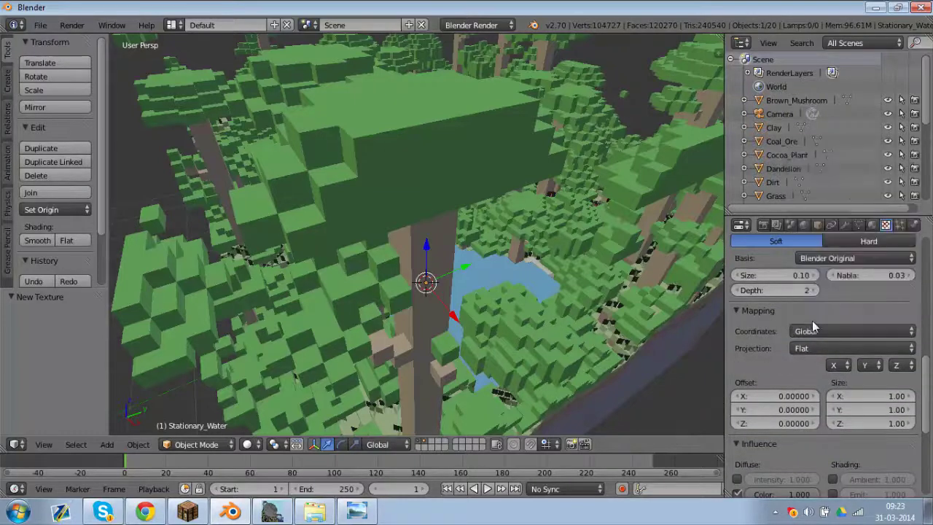
# Make the texture affect Geometry Normal with a strength of 2.000
pyautogui.scroll(3, 824, 348)
pyautogui.scroll(1, 826, 359)
pyautogui.scroll(-5, 825, 358)
pyautogui.scroll(-4, 824, 356)
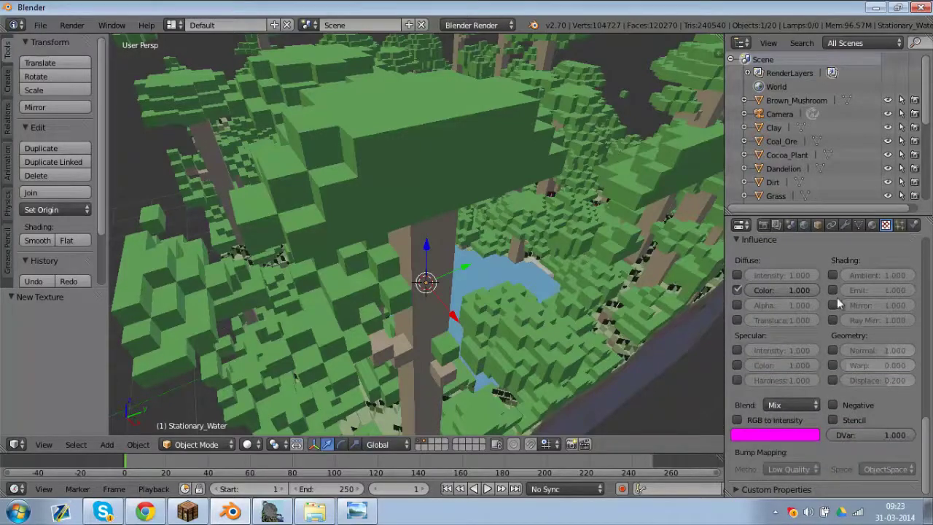
pyautogui.click(832, 350)
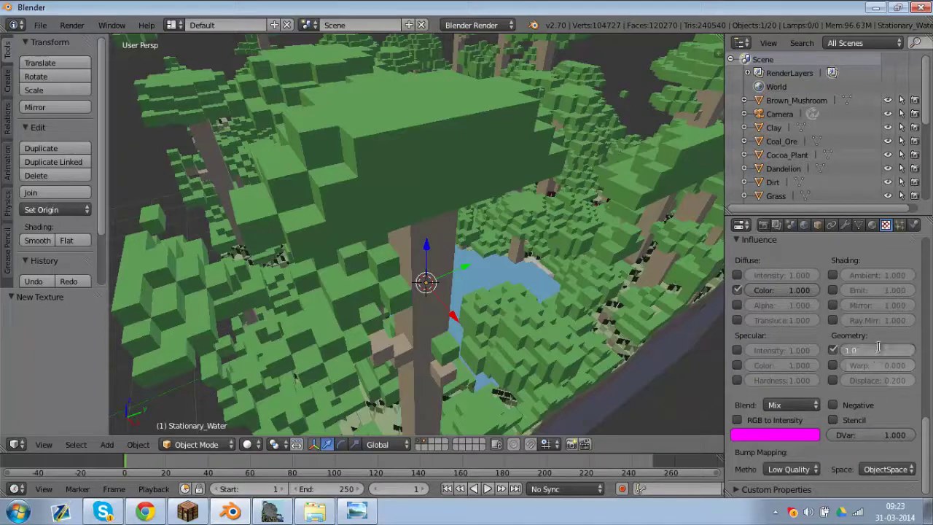
pyautogui.keyDown('ctrl'); pyautogui.scroll(1, 880, 346); pyautogui.keyUp('ctrl')
# Change the texture colour from magenta to light blue and use the Original bump method
pyautogui.click(774, 435)
pyautogui.moveTo(764, 287)
pyautogui.mouseDown()
pyautogui.moveTo(754, 271)
pyautogui.moveTo(763, 270)
pyautogui.mouseUp()
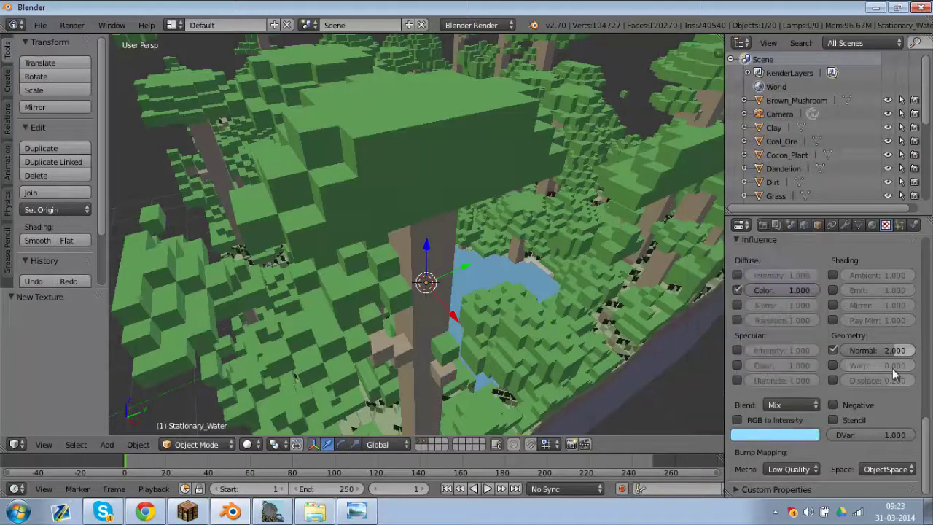
pyautogui.click(791, 469)
pyautogui.click(789, 454)
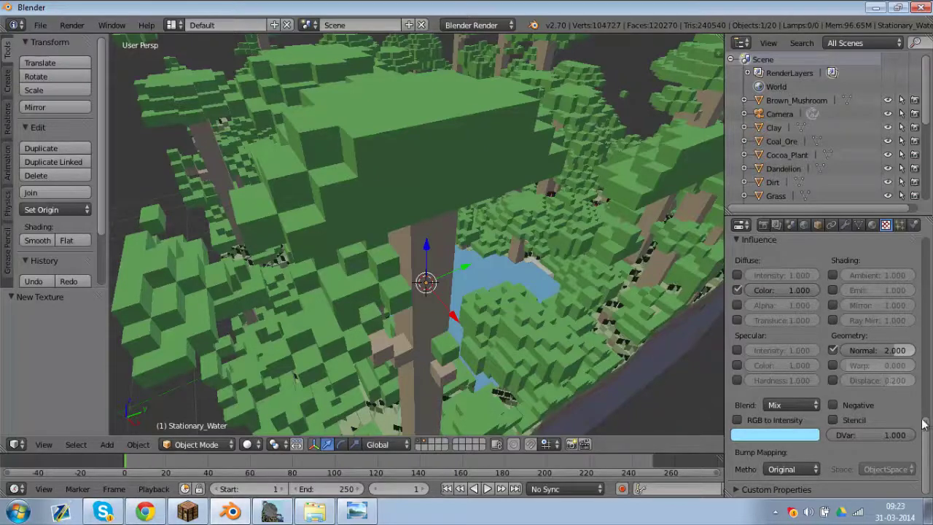
pyautogui.moveTo(925, 426); pyautogui.dragTo(929, 271)
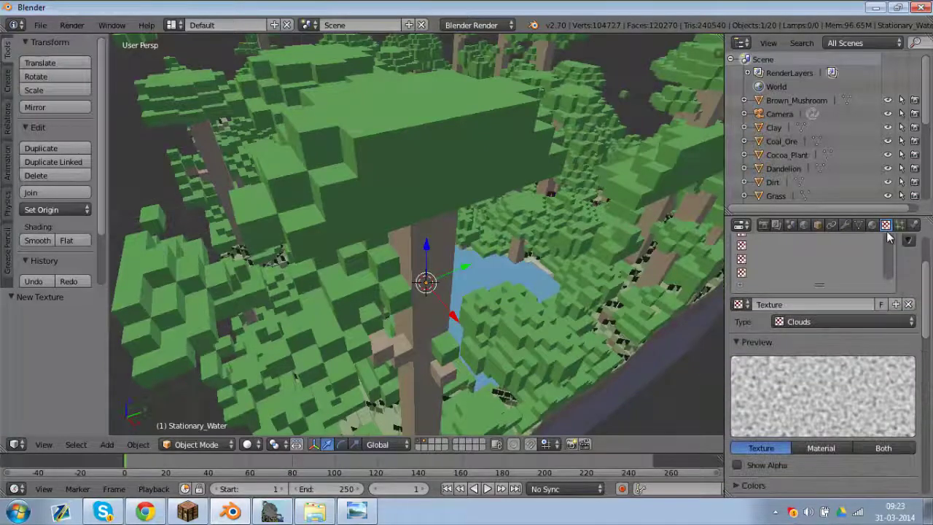
# Preview the Water material on a flat plane, render the scene with F12, then close the render
pyautogui.click(872, 225)
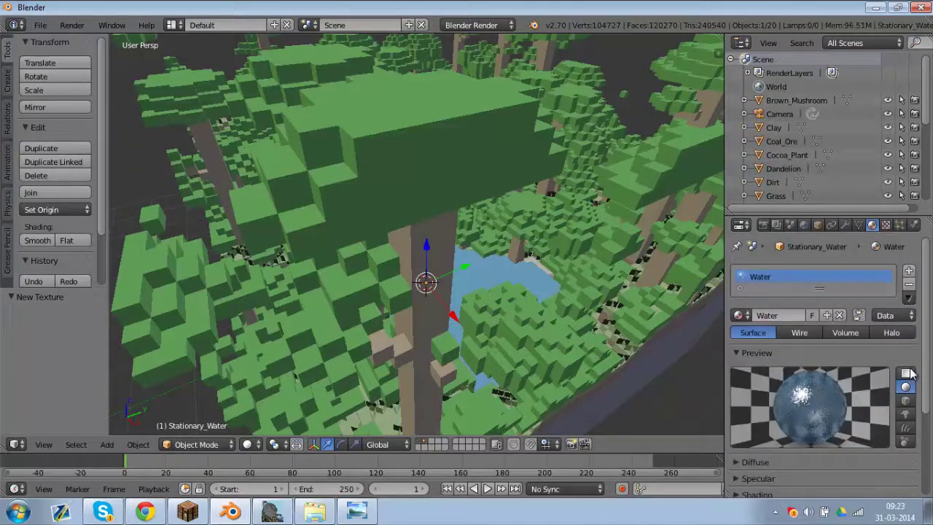
pyautogui.click(905, 373)
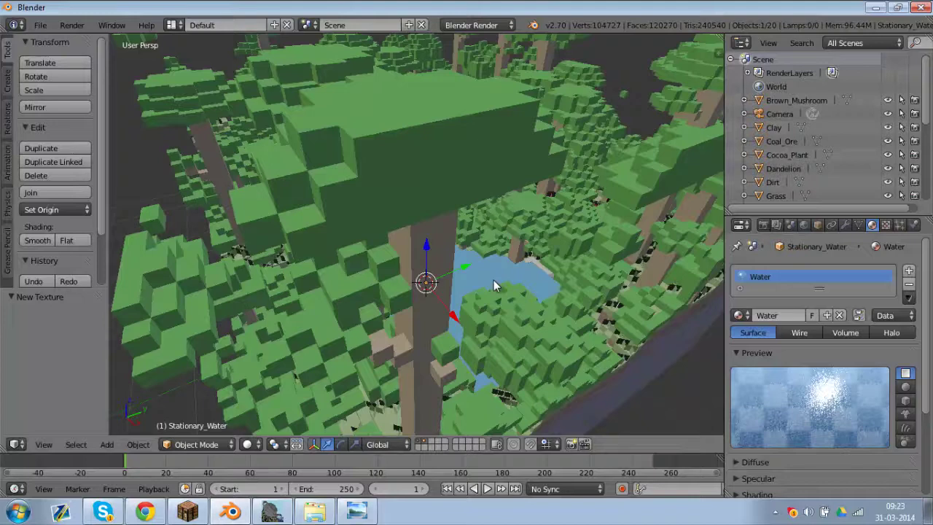
pyautogui.press('F12')
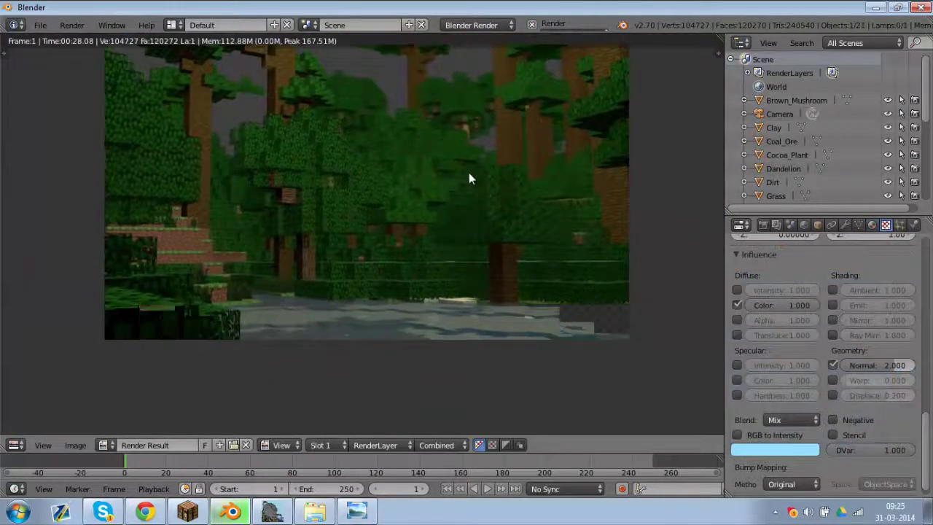
pyautogui.press('Escape')
pyautogui.moveTo(529, 246); pyautogui.dragTo(305, 394, button='middle')
# Show jungle.png in Photo Viewer, zoomed out and panned to reveal more of the glittering water
pyautogui.click(357, 510)
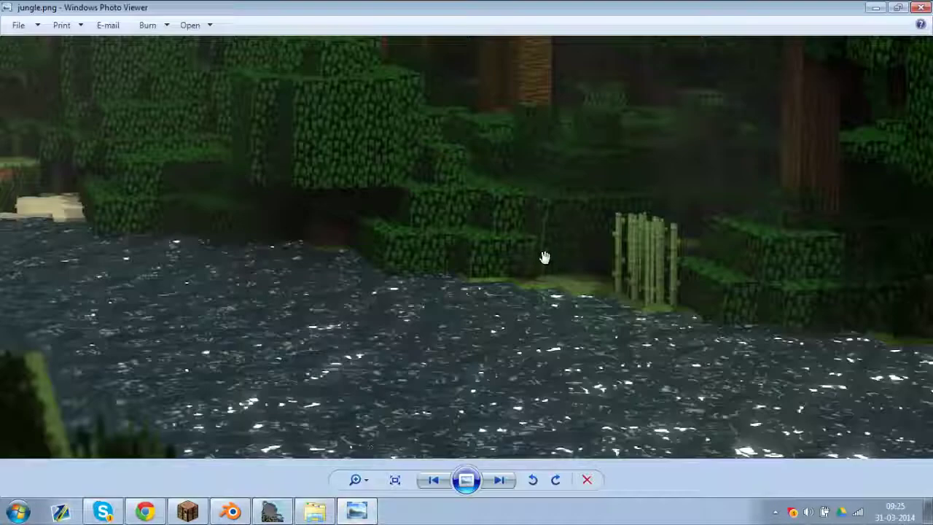
pyautogui.scroll(-3, 544, 257)
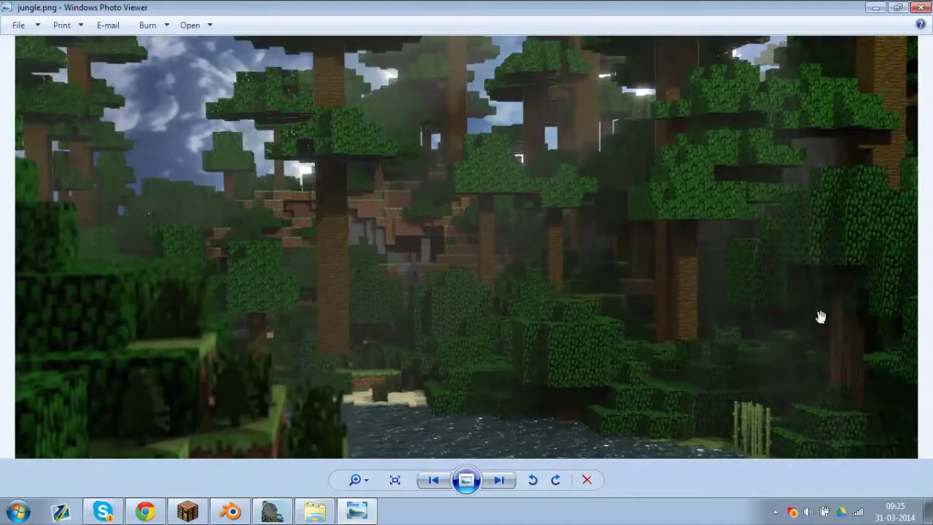
pyautogui.moveTo(781, 319); pyautogui.dragTo(673, 146)
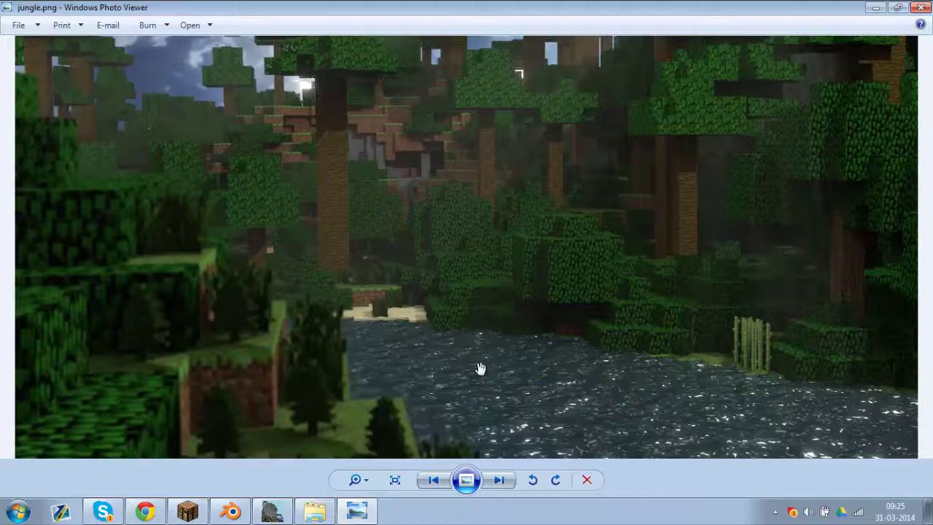
# Return to Blender and orbit the viewport to a raised side view of the jungle terrain
pyautogui.click(232, 510)
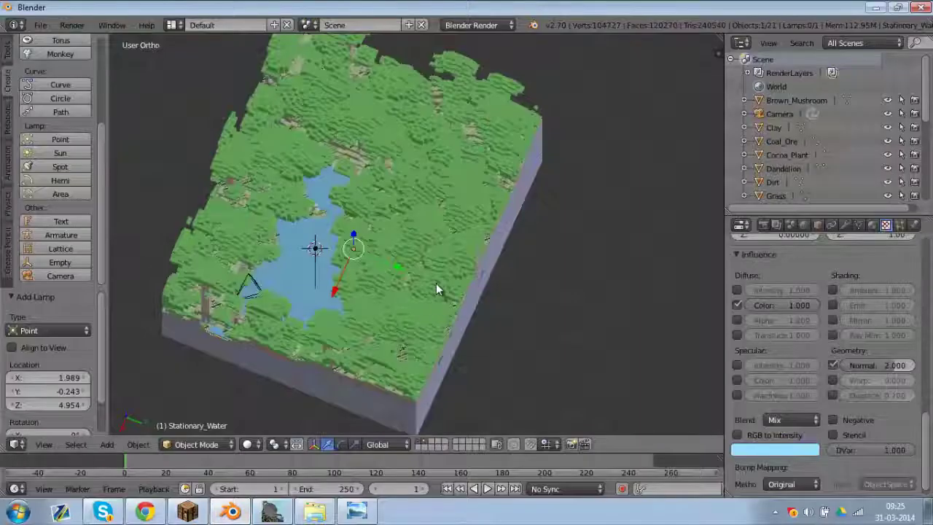
pyautogui.moveTo(440, 301); pyautogui.dragTo(496, 144, button='middle')
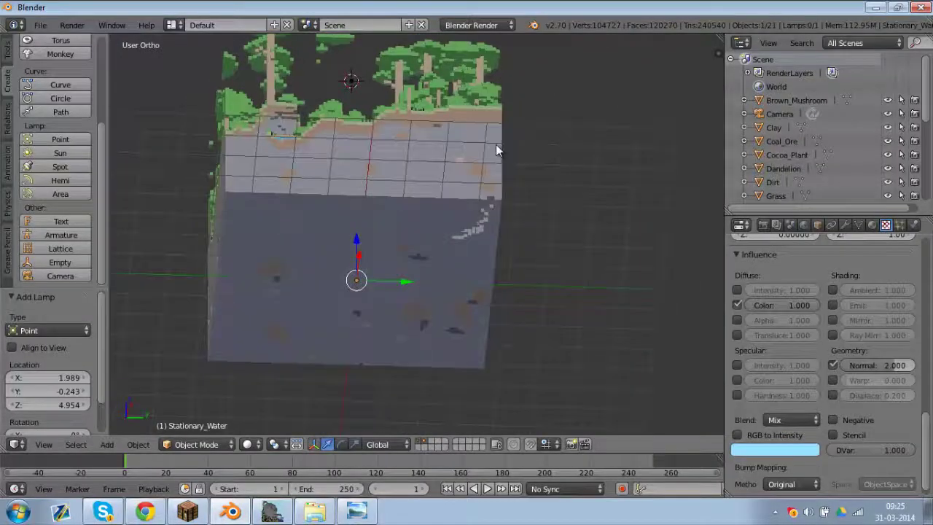